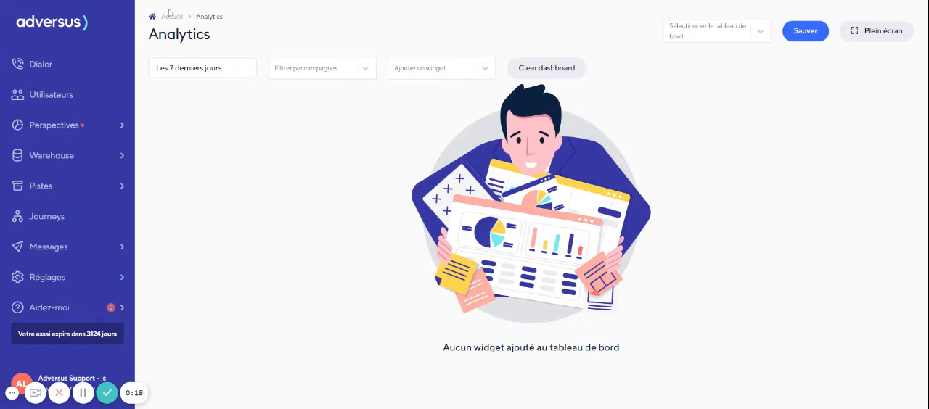
- Open the Dashboard page under Perspectives and create a new blank dashboard
left_click(74, 129)
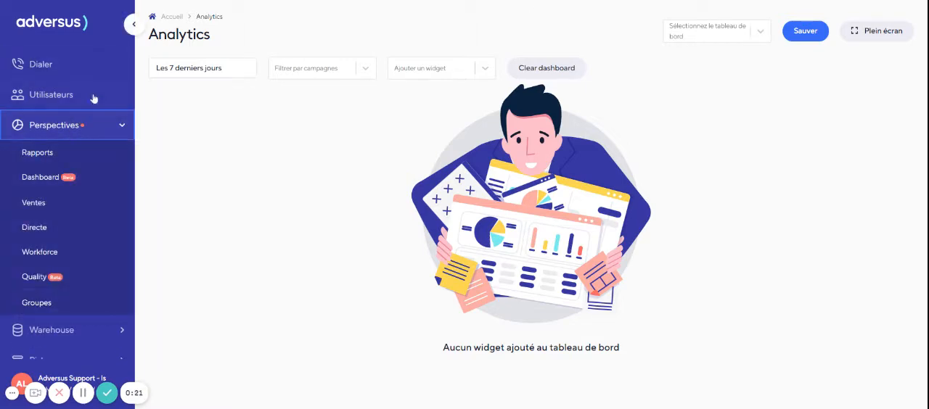
left_click(68, 181)
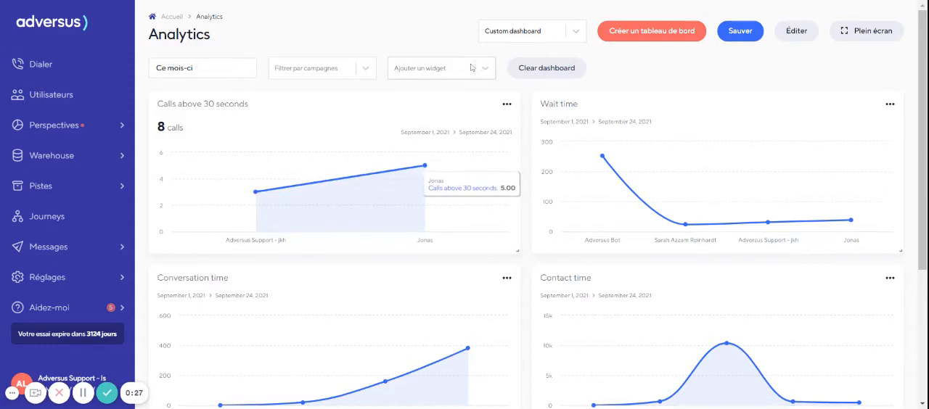
left_click(644, 41)
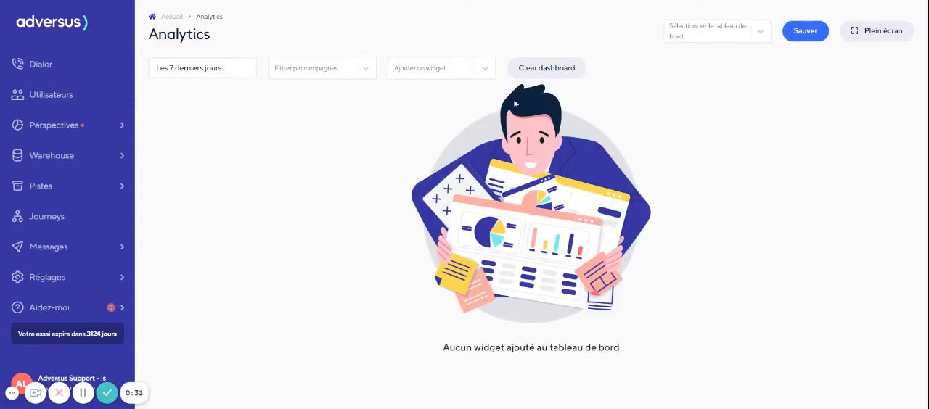
- Add a Widget to the empty dashboard, look through the existing KPIs, and start creating a new KPI for it
left_click(420, 73)
left_click(423, 97)
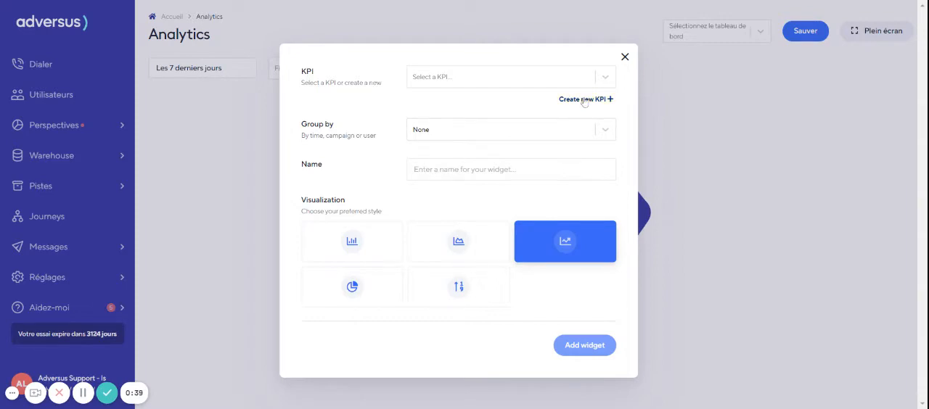
left_click(479, 83)
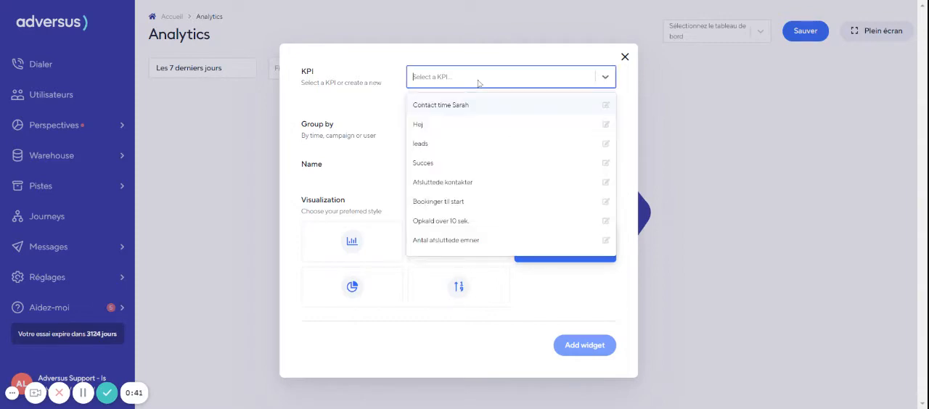
left_click(353, 121)
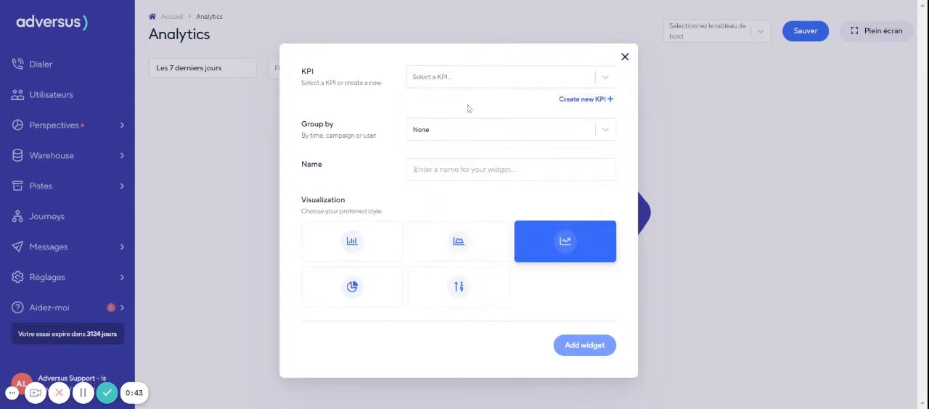
left_click(571, 109)
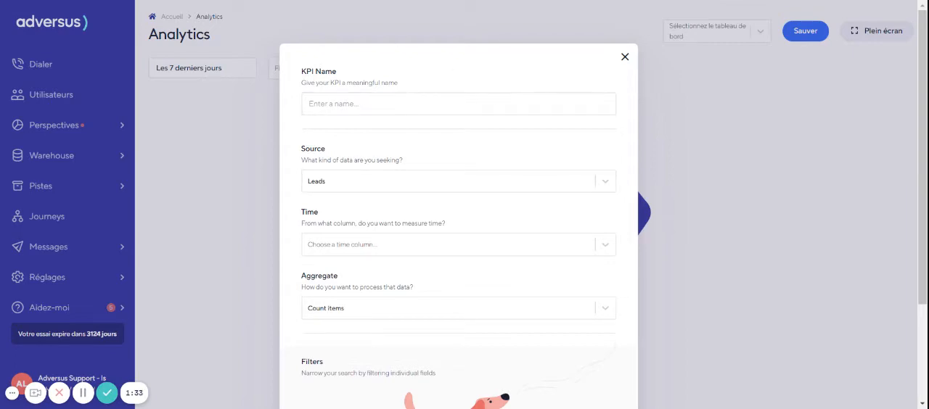
- Name the new KPI "Durée d'appel (< 30secondes)" and set its data source to Calls
left_click(436, 103)
type("D")
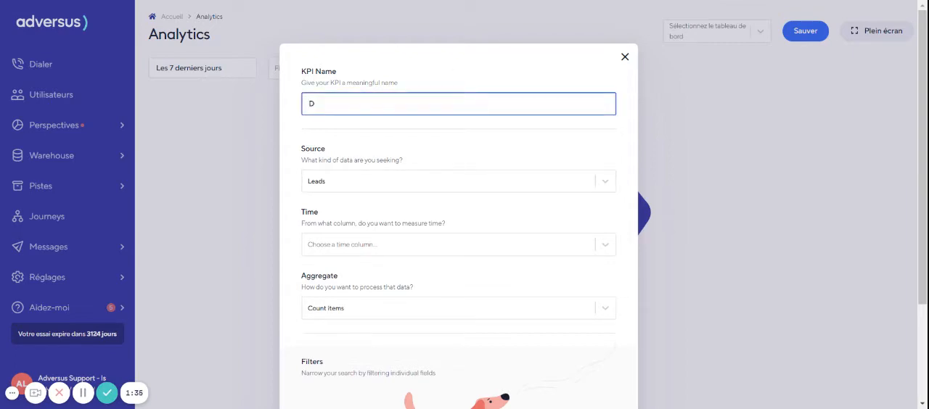
key("Down")
key("Return")
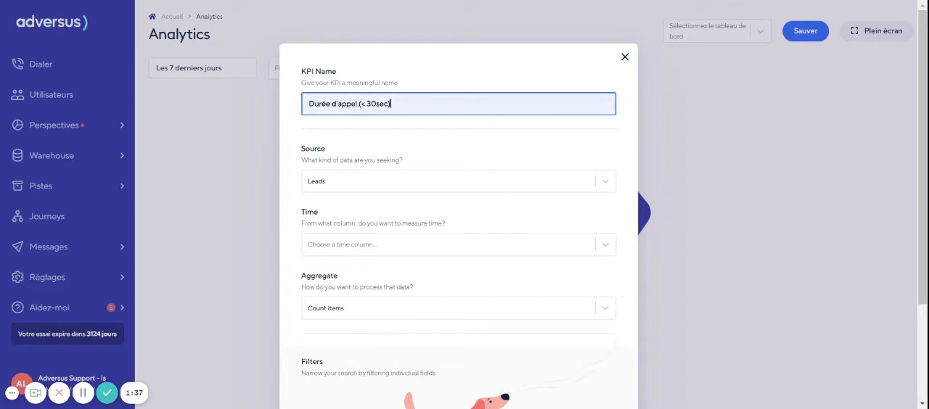
left_click(352, 191)
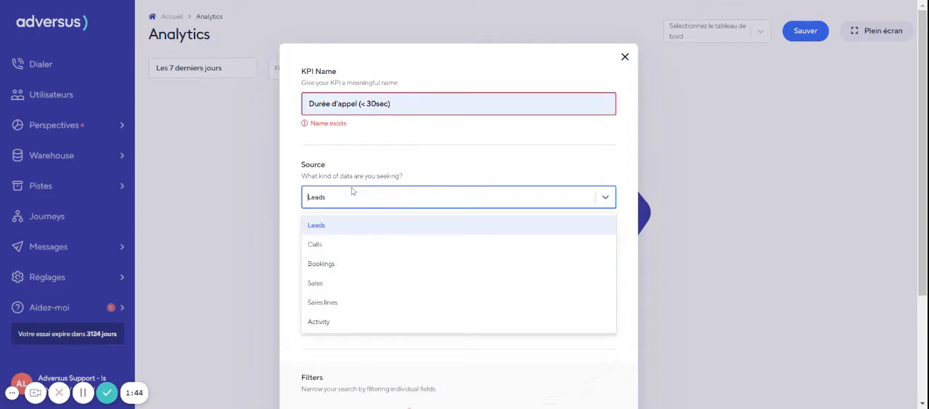
left_click(324, 247)
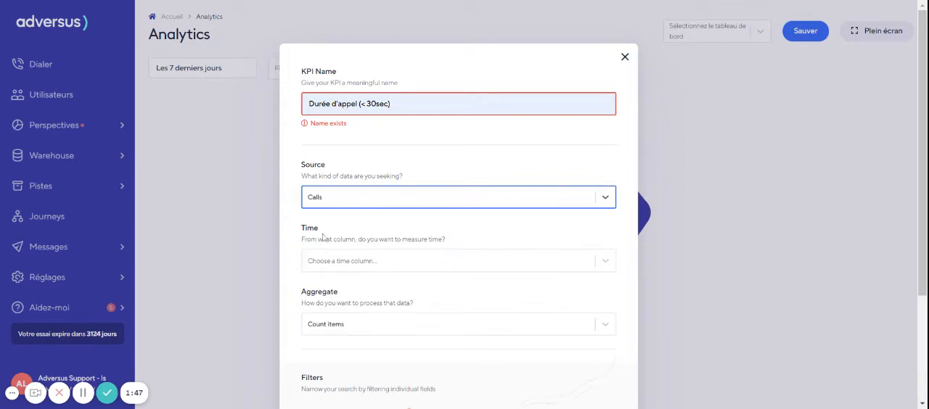
left_click(395, 106)
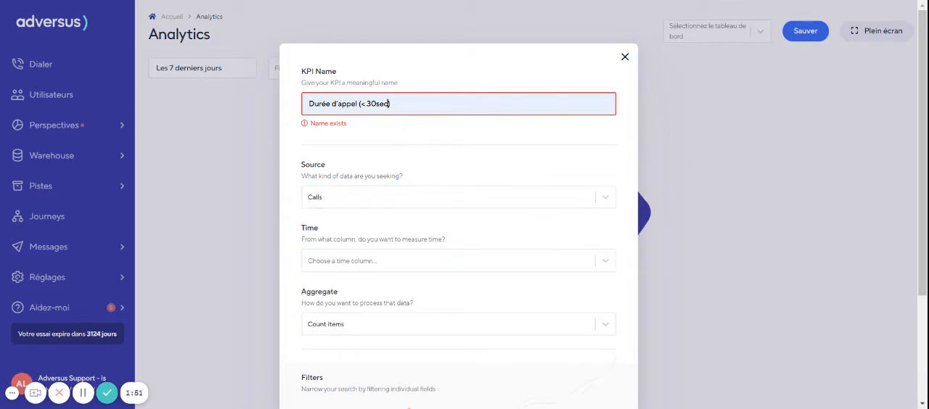
type("ondes")
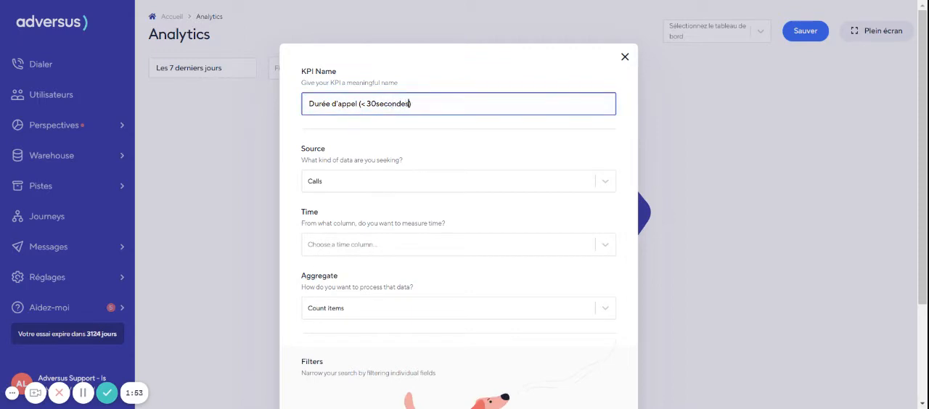
left_click(358, 174)
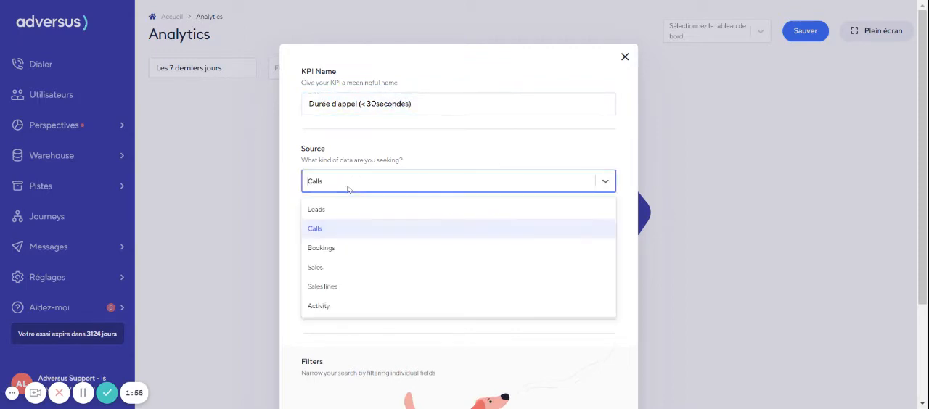
left_click(338, 235)
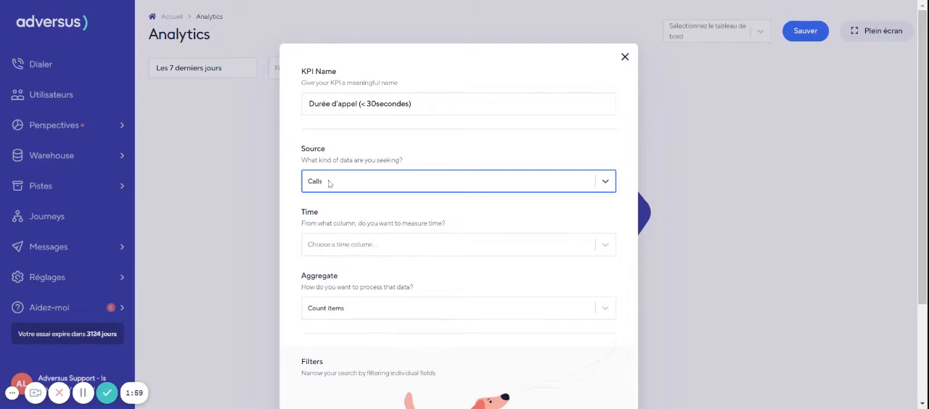
- Set the KPI's time column to Start
scroll(330, 190, "down", 1)
left_click_drag(305, 155, 319, 155)
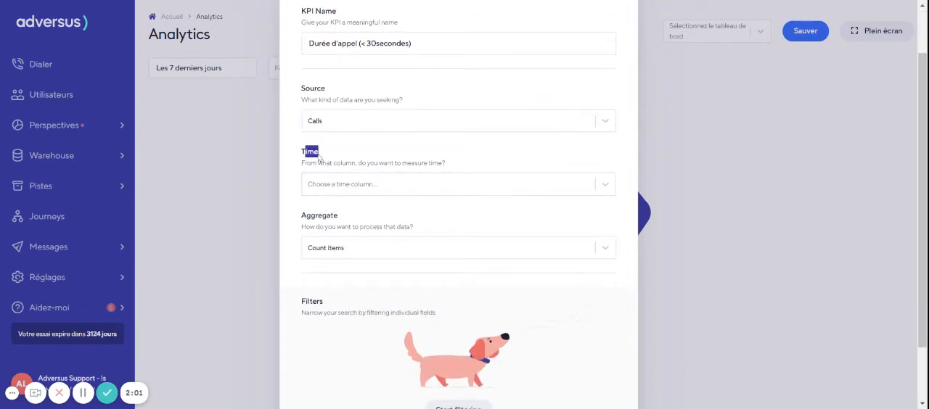
left_click(347, 159)
left_click(355, 184)
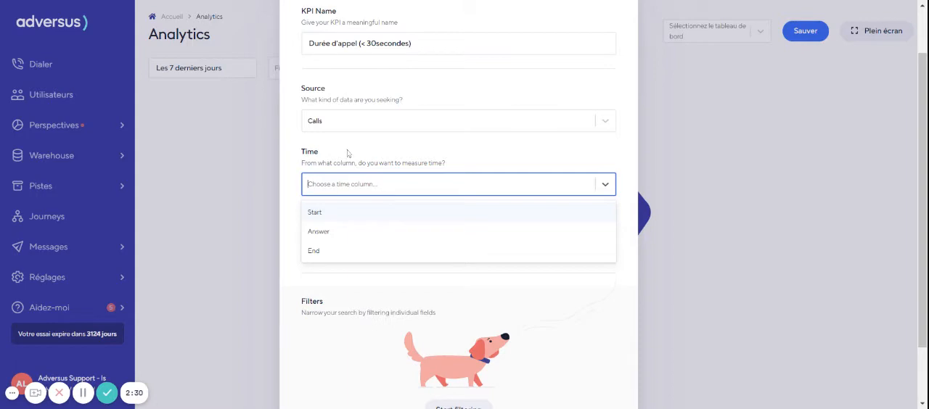
left_click(333, 208)
- Filter the KPI to Duration less than or equal to (≤) 30 and save the KPI
scroll(384, 145, "down", 2)
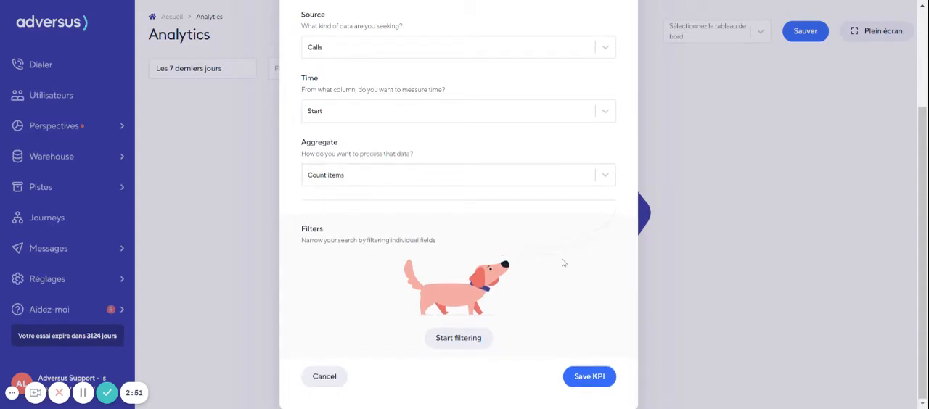
left_click(459, 338)
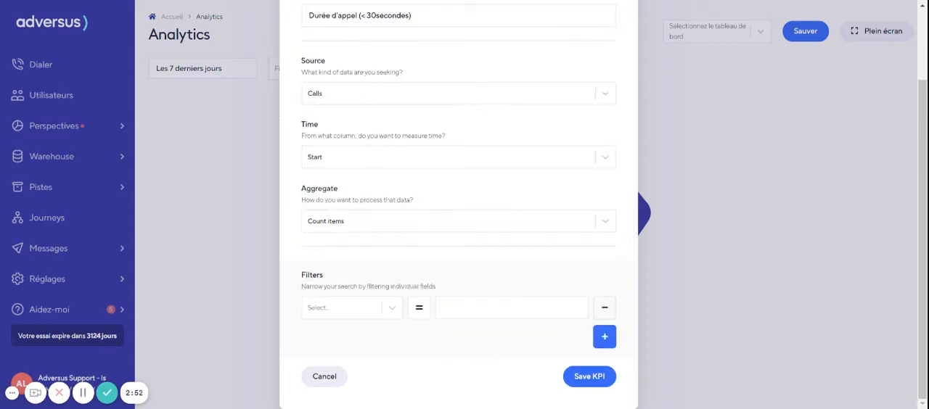
left_click(336, 311)
left_click(341, 371)
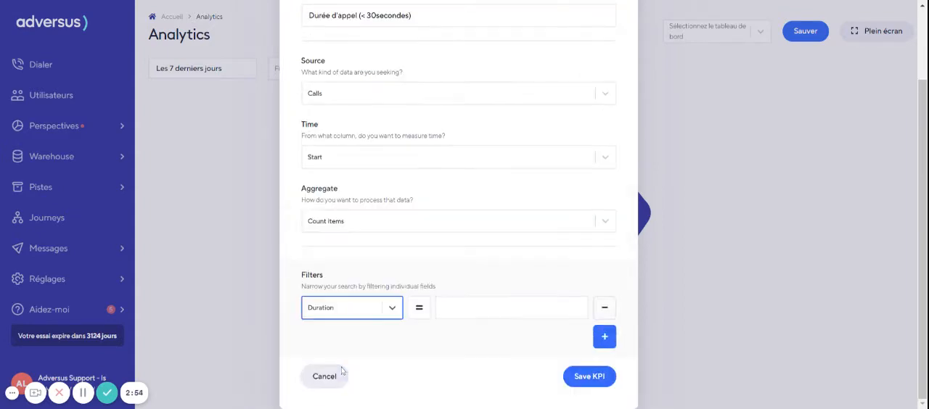
left_click(420, 308)
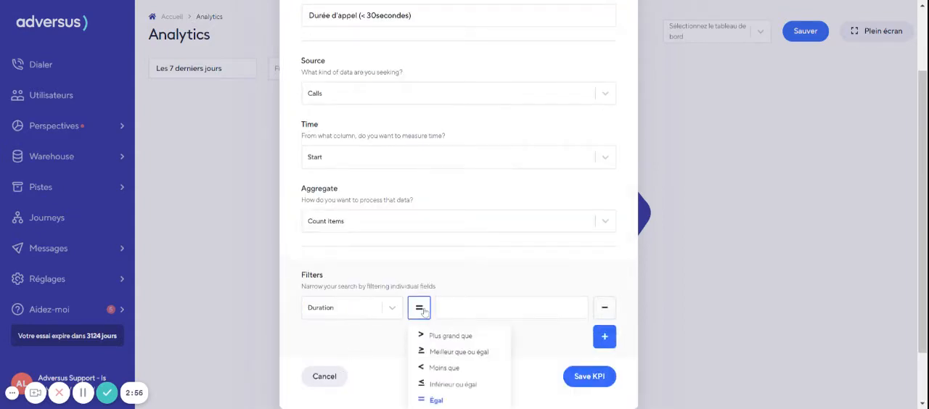
left_click(461, 385)
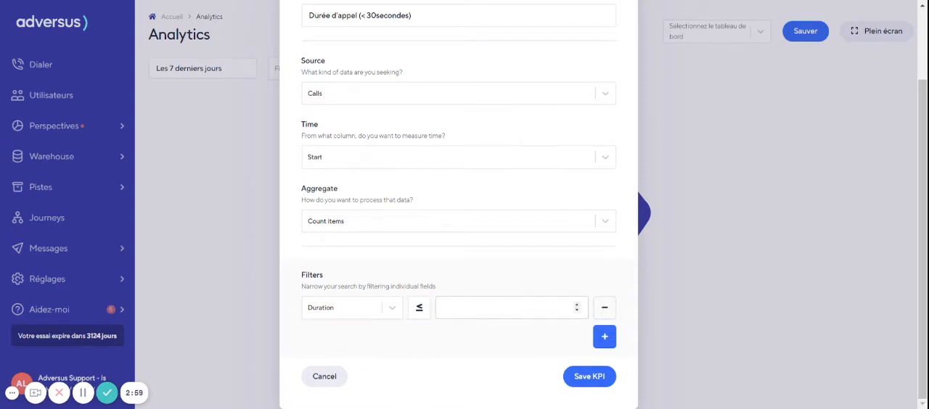
left_click(501, 308)
type("30")
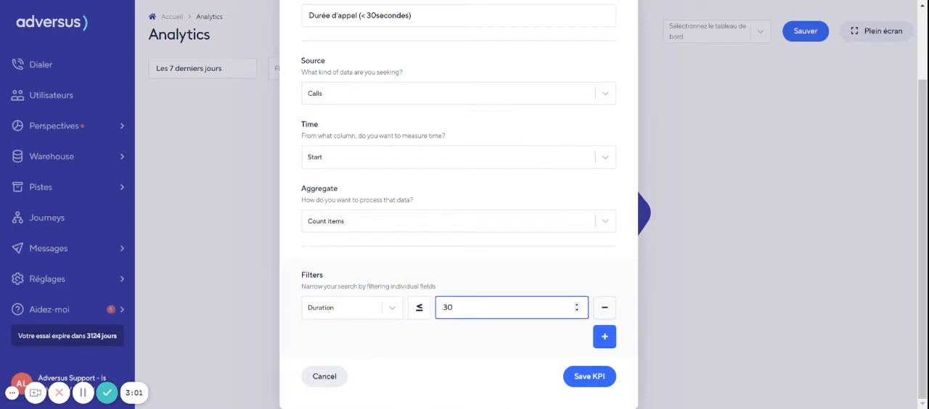
left_click(578, 386)
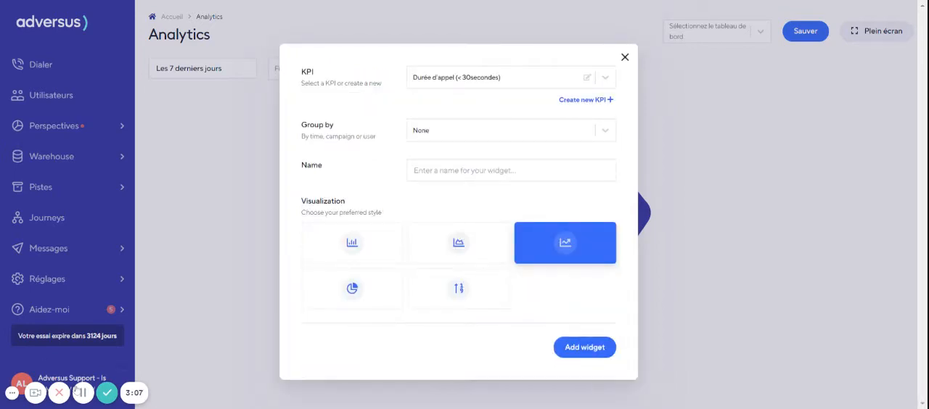
- Group the widget by Users and name it "Durée d'appel (< 30sec)"
left_click(509, 135)
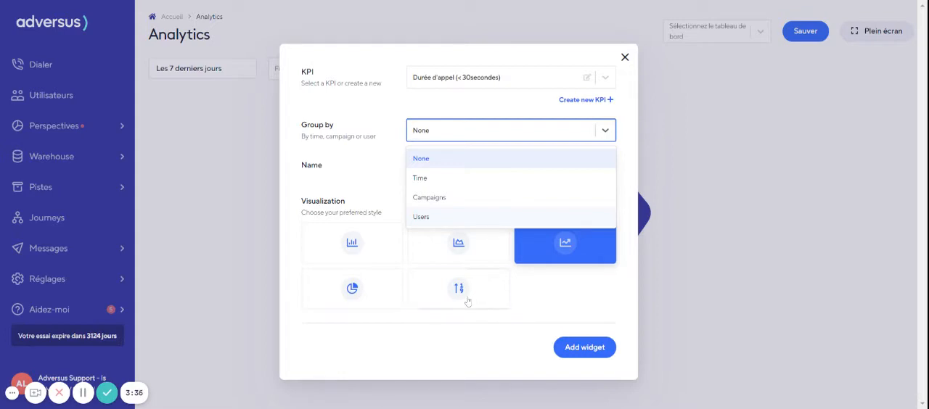
left_click(434, 219)
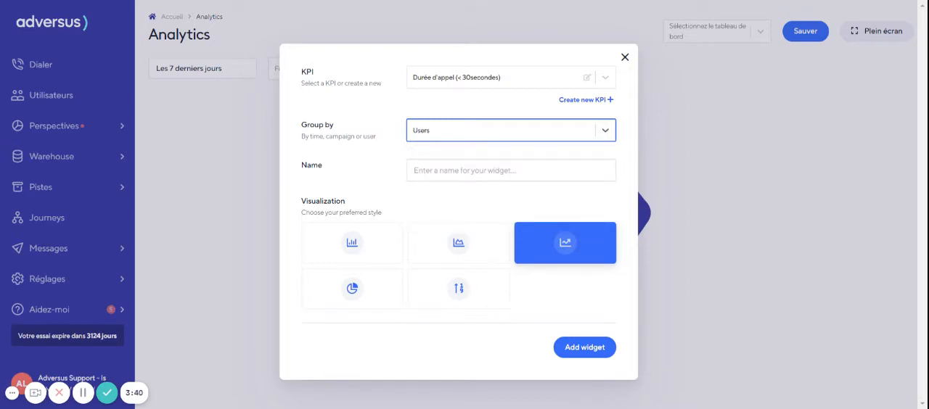
left_click(456, 171)
type("D")
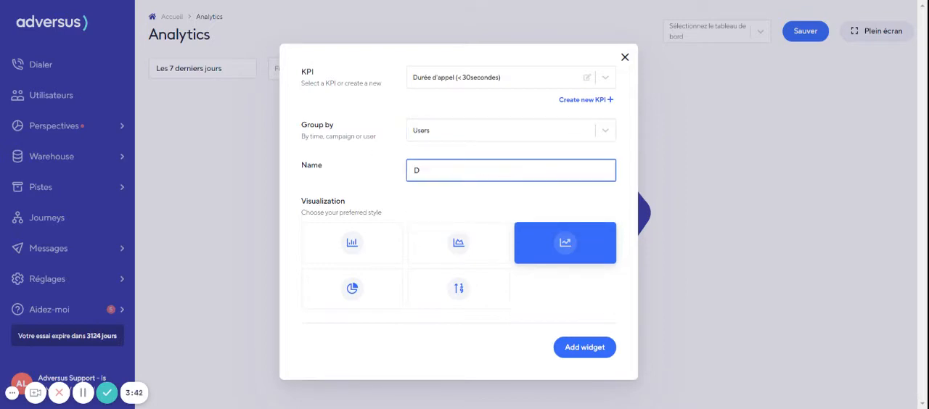
key("Down")
key("Return")
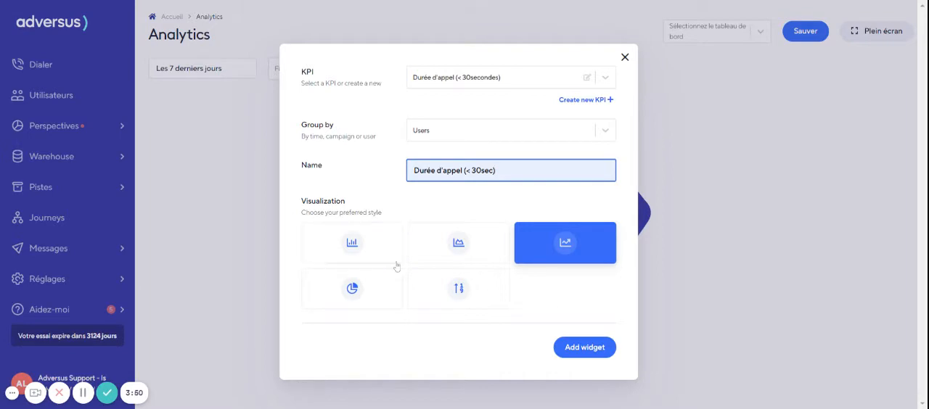
- Choose the area chart visualization, add the widget to the dashboard, and inspect its data points
left_click(454, 244)
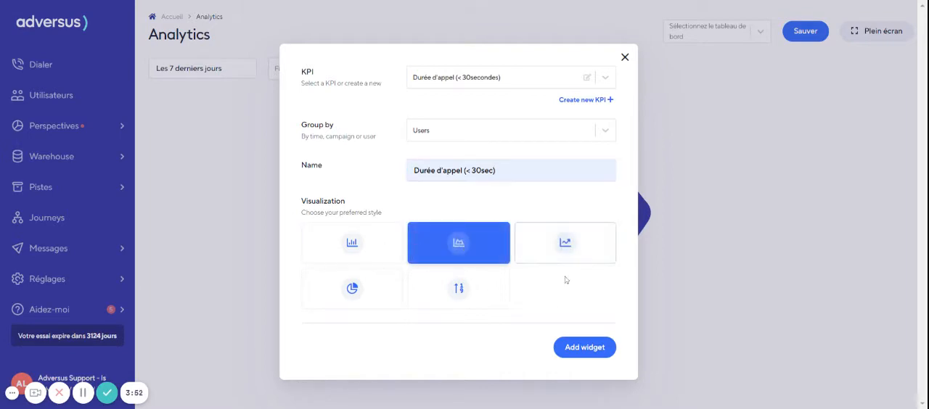
left_click(583, 348)
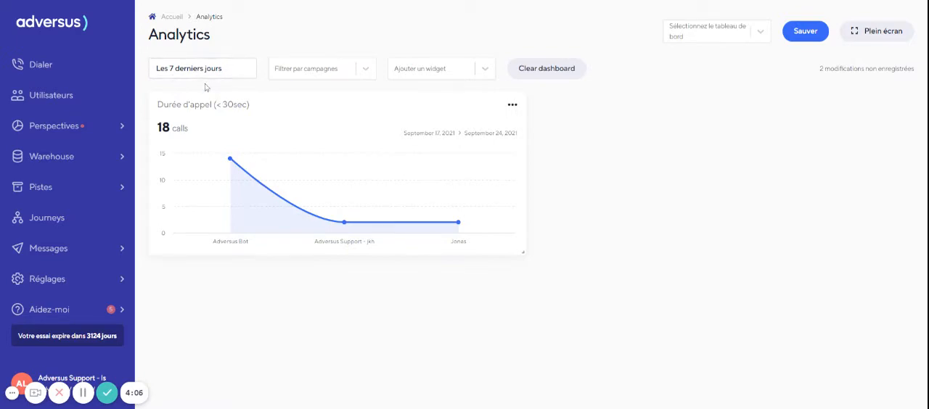
mouse_move(215, 171)
mouse_move(503, 186)
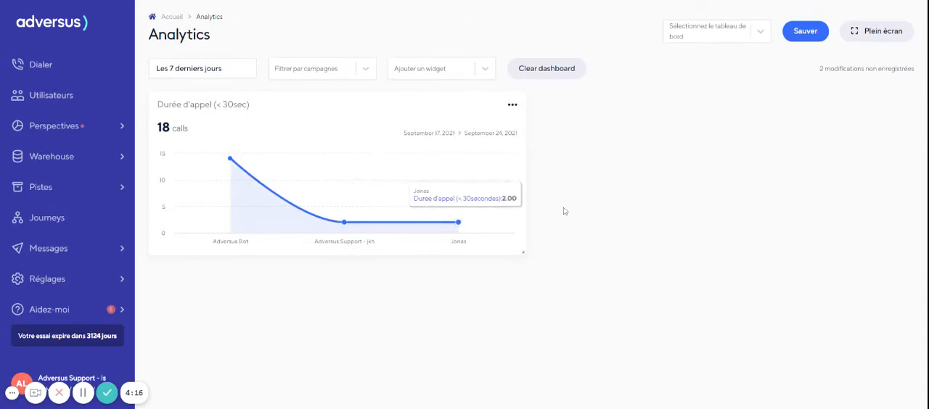
- Start a new widget and create a new KPI named "Les ventes" for it
left_click(402, 69)
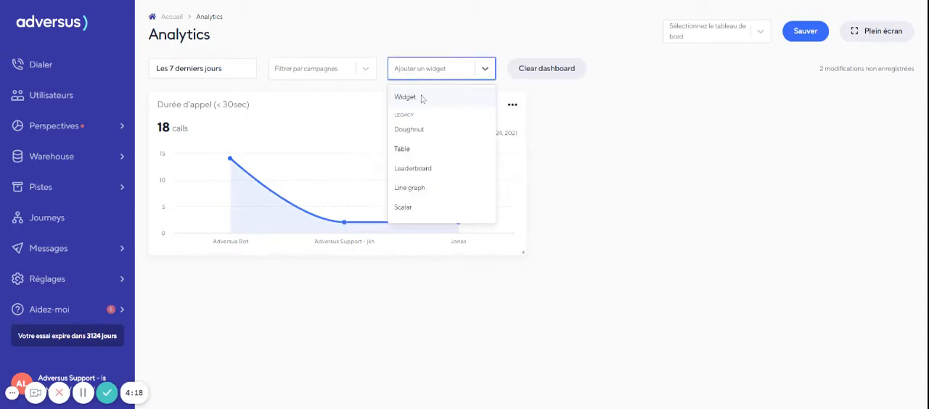
left_click(421, 97)
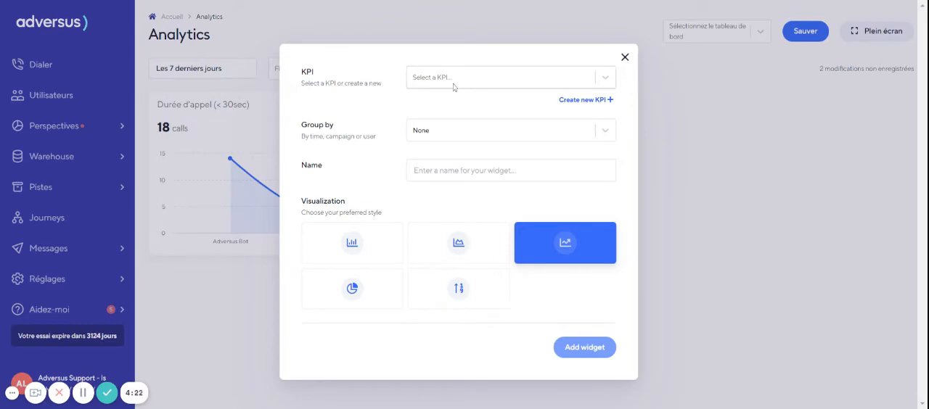
left_click(586, 100)
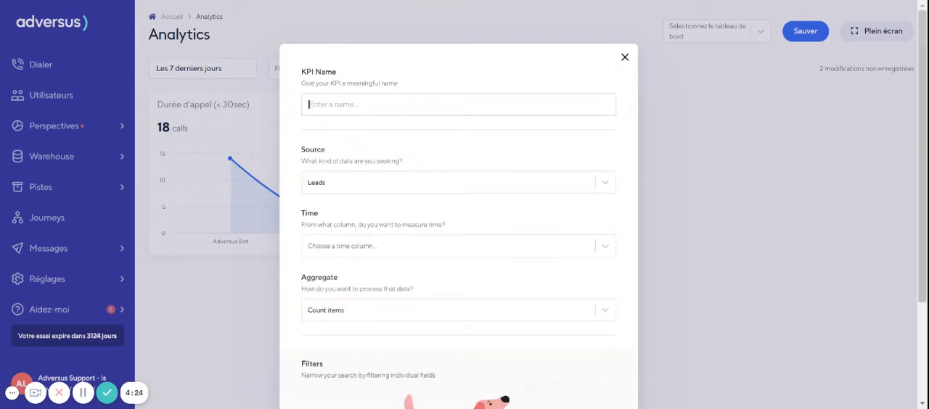
left_click(309, 104)
type("L")
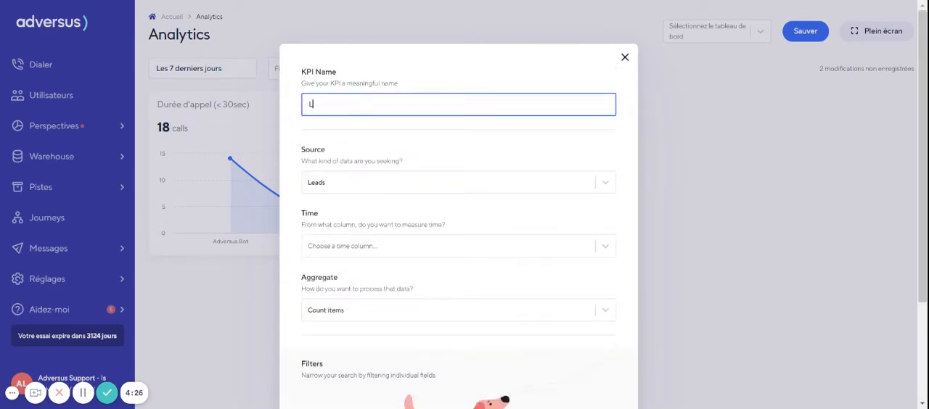
type("es ventes")
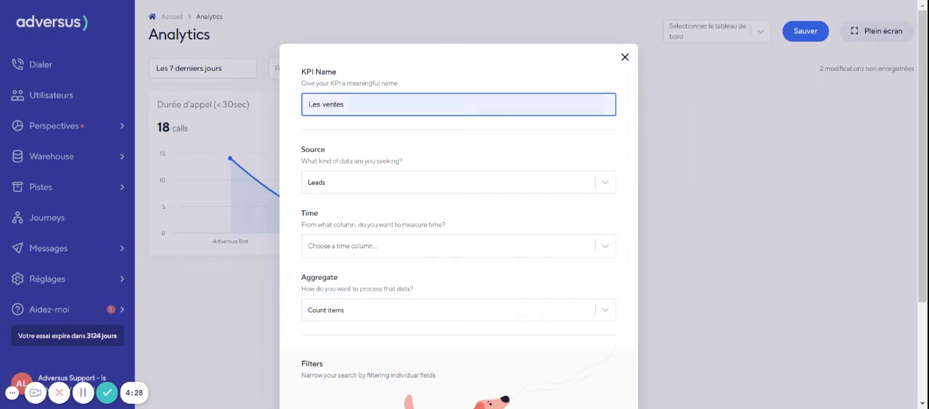
- Set the KPI's source to Sales and its time column to Created at
scroll(310, 128, "down", 1)
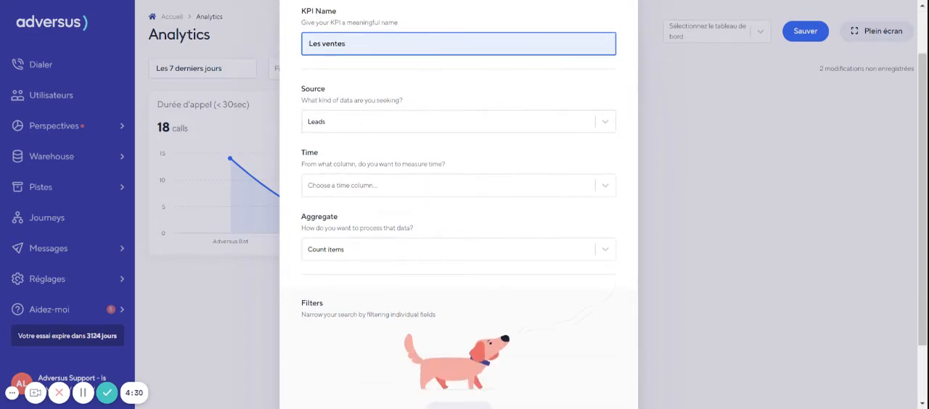
left_click(348, 120)
left_click(335, 208)
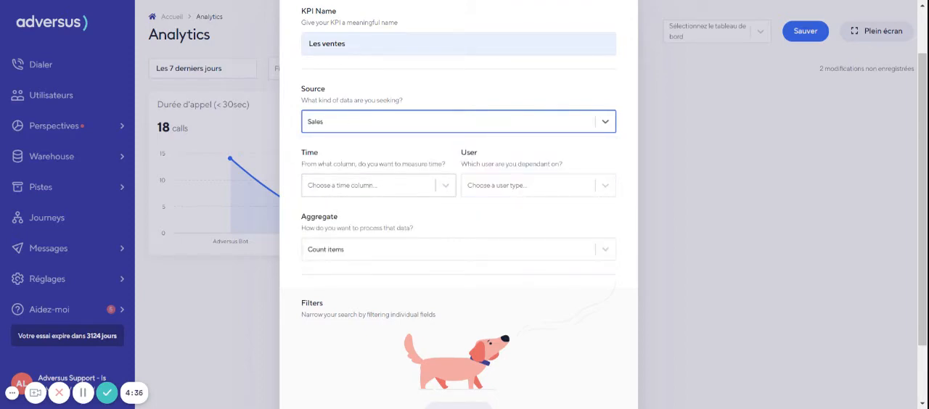
left_click(383, 186)
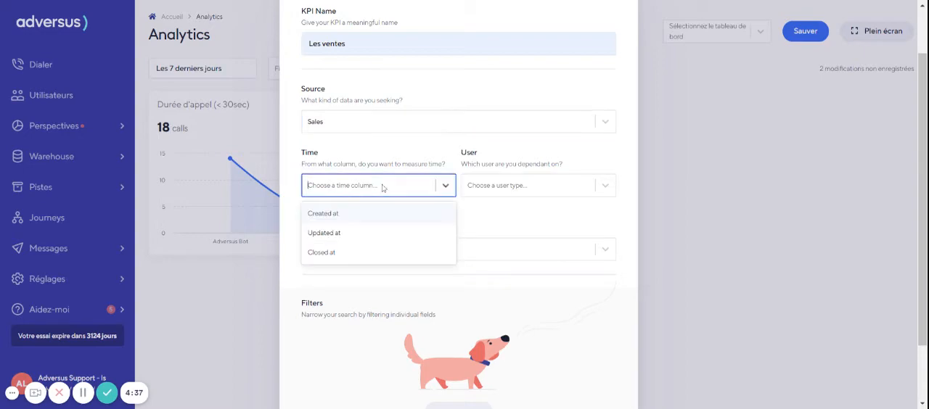
left_click(349, 214)
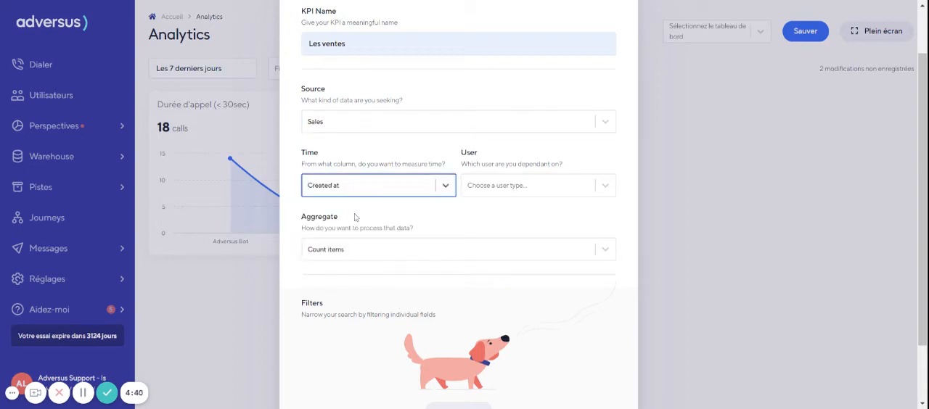
- Set the KPI's user type to Created by and save the KPI without filters
left_click(521, 187)
left_click(507, 215)
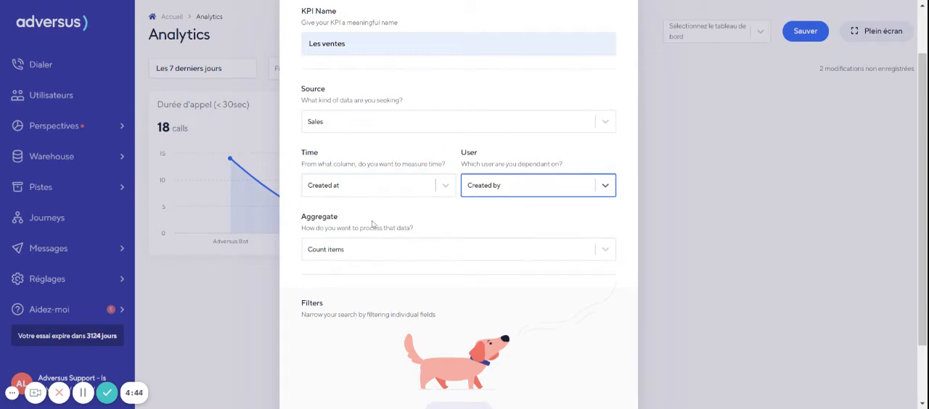
scroll(371, 225, "down", 1)
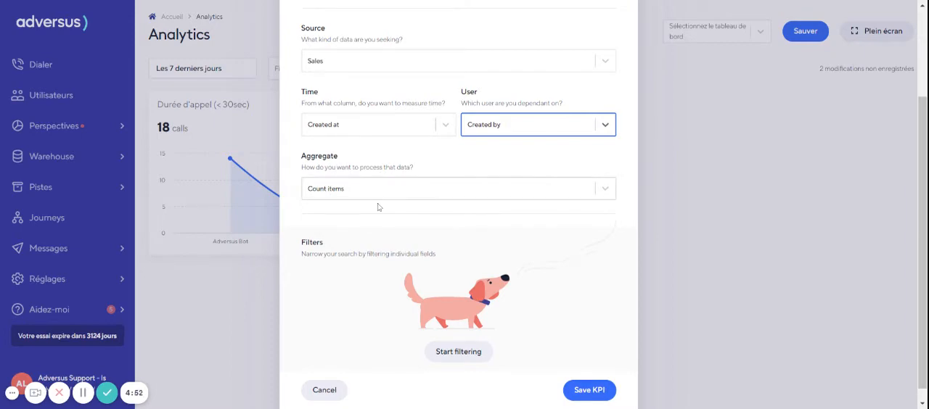
scroll(379, 206, "down", 1)
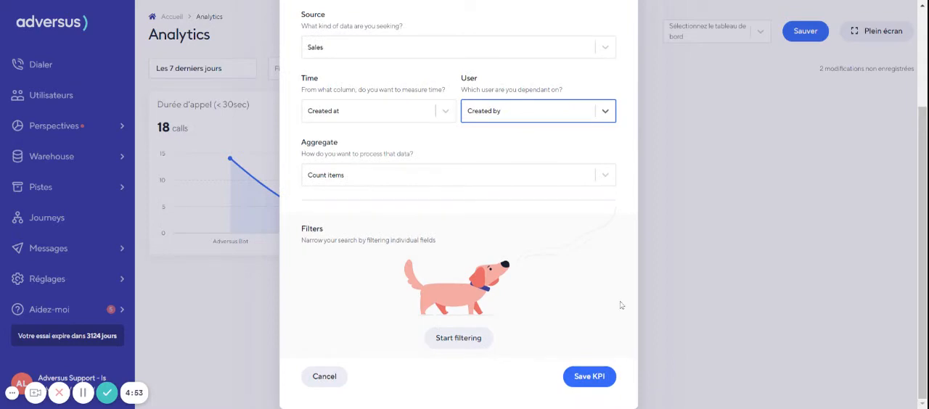
left_click(589, 377)
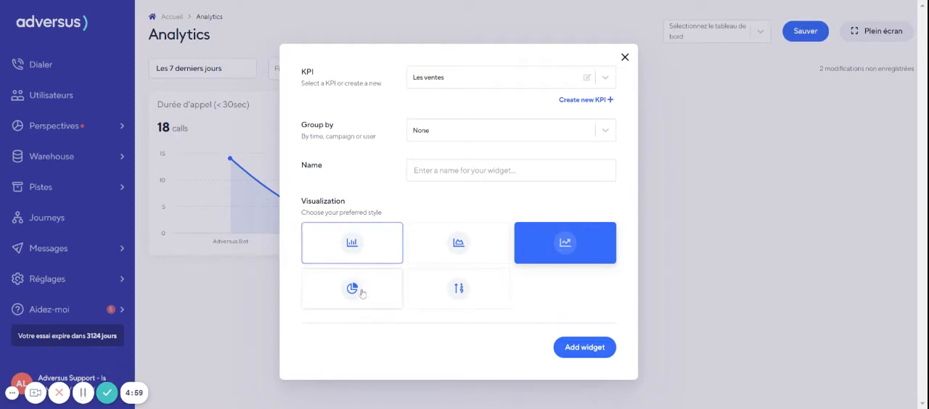
- Group the sales widget by Users and name it "Les ventes"
left_click(439, 131)
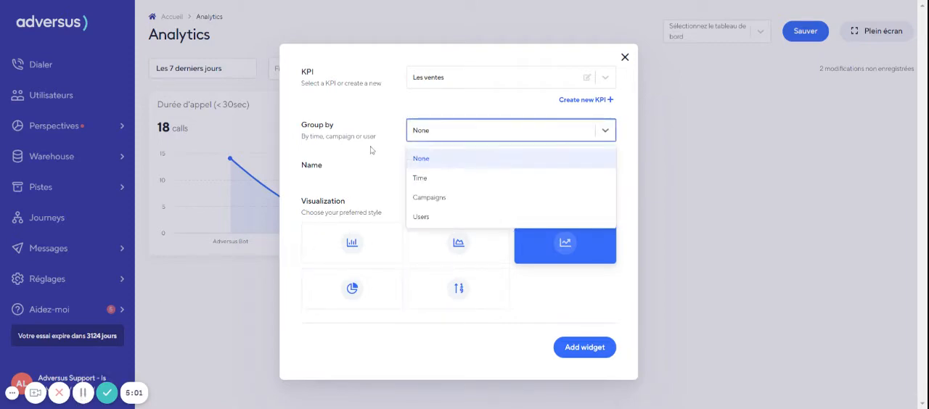
left_click(420, 222)
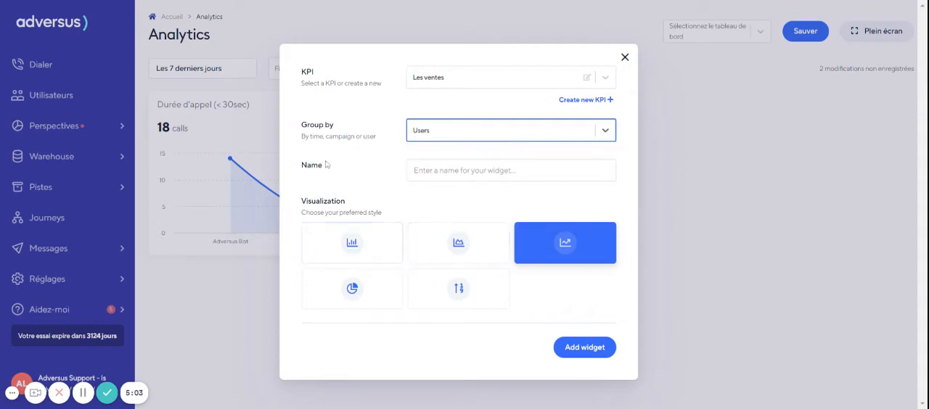
left_click(445, 173)
type("L")
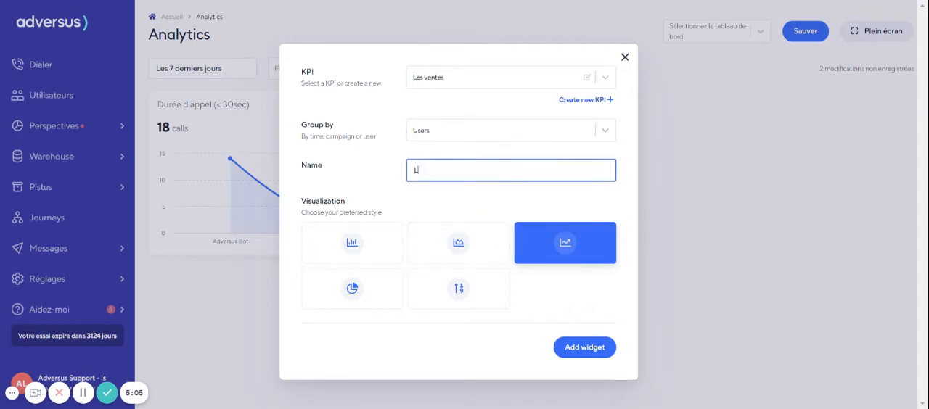
type("es ventes")
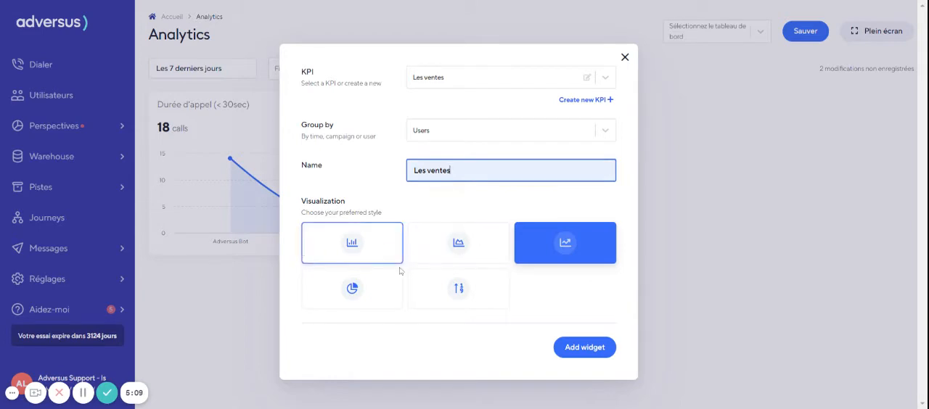
- Choose the area chart visualization, add the sales widget to the dashboard, and look over both widgets
left_click(459, 245)
left_click(584, 348)
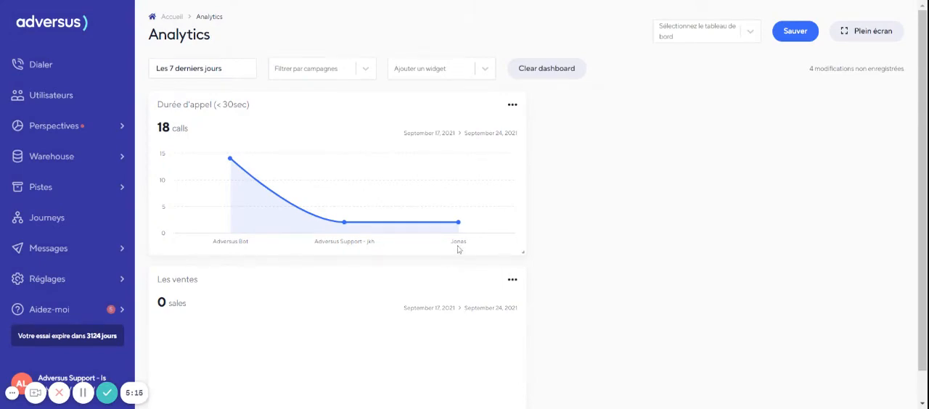
scroll(459, 251, "down", 1)
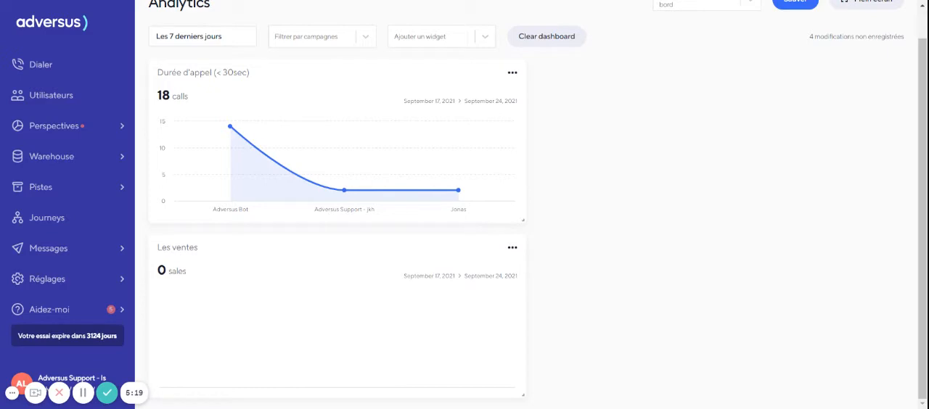
scroll(218, 167, "up", 1)
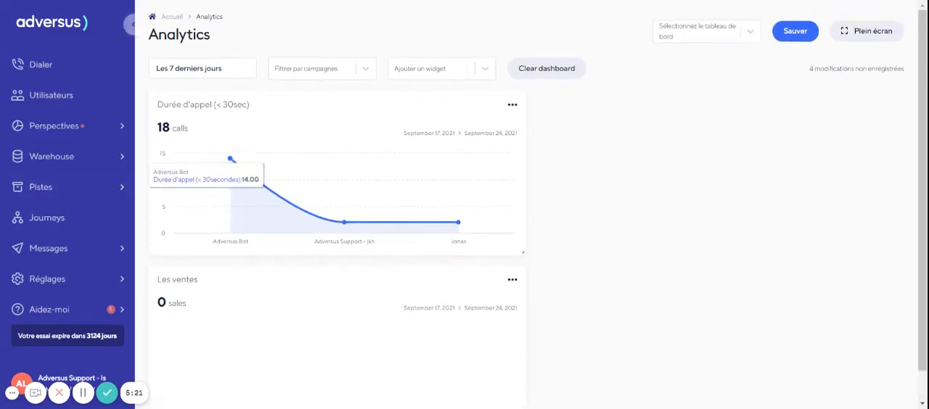
- Set the dashboard period to "Les 30 derniers jours" and move the "Les ventes" widget to the right of the call duration widget
left_click(213, 70)
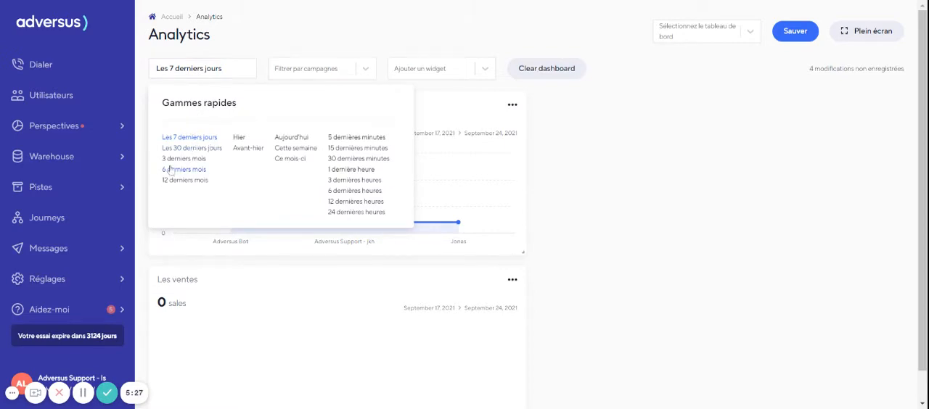
left_click(190, 148)
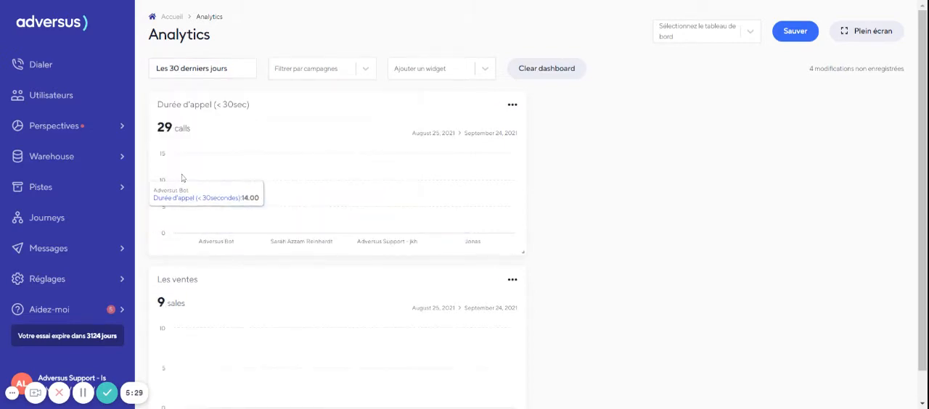
scroll(218, 167, "down", 1)
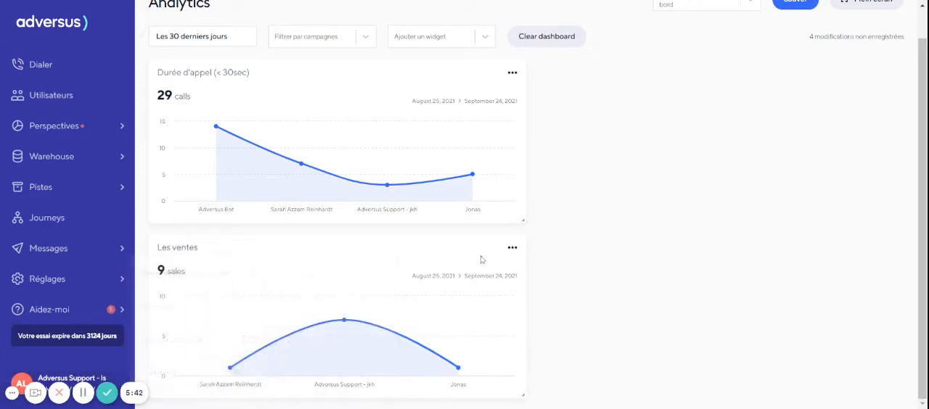
left_click_drag(239, 257, 622, 94)
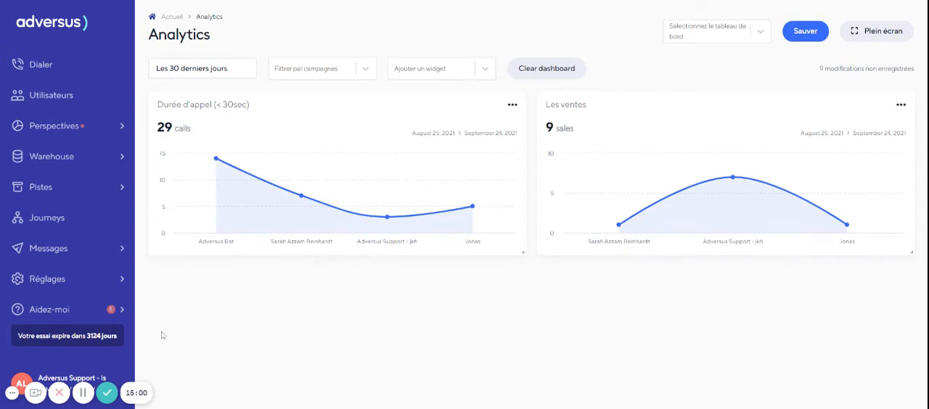
- Start another widget with the existing KPI "Sales pr. user" and open that KPI for editing
left_click(436, 69)
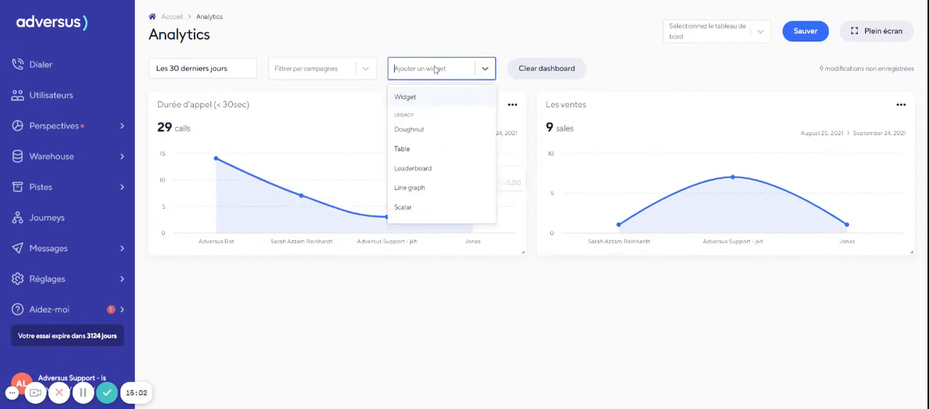
left_click(407, 97)
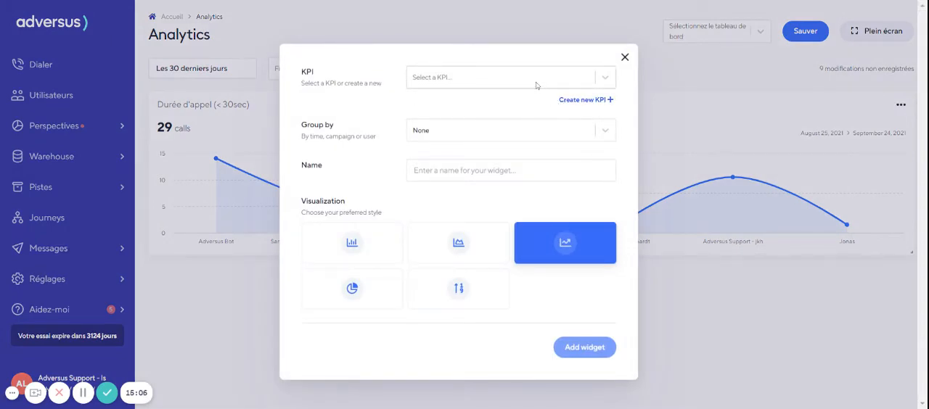
left_click(433, 80)
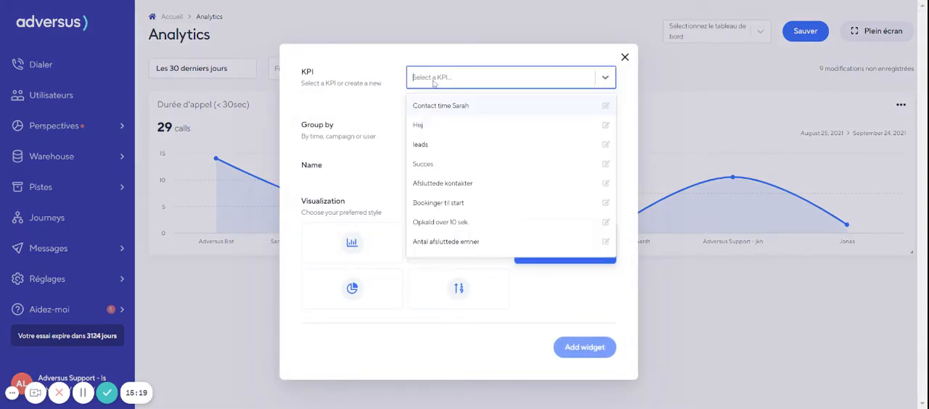
type("sale")
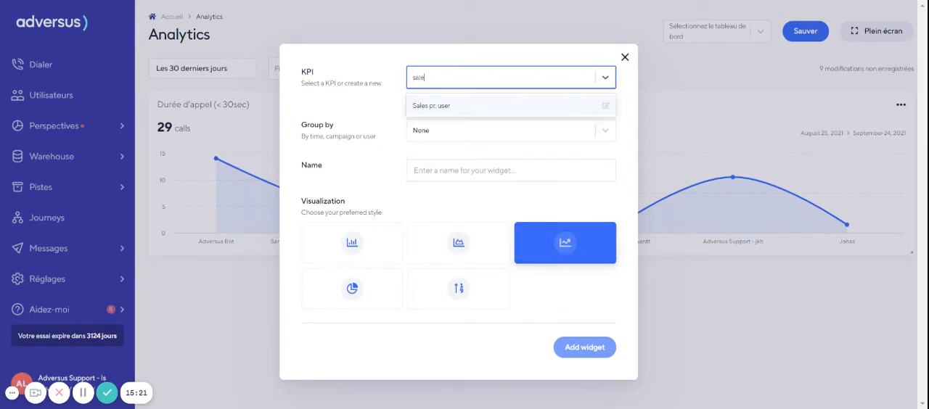
left_click(438, 105)
left_click(587, 77)
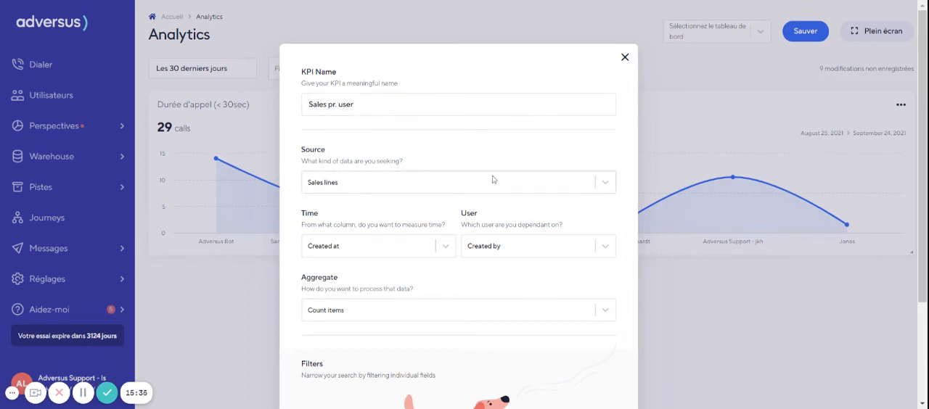
- Reselect Sales lines as the source of the "Sales pr. user" KPI and set its time column to Created at
left_click(324, 184)
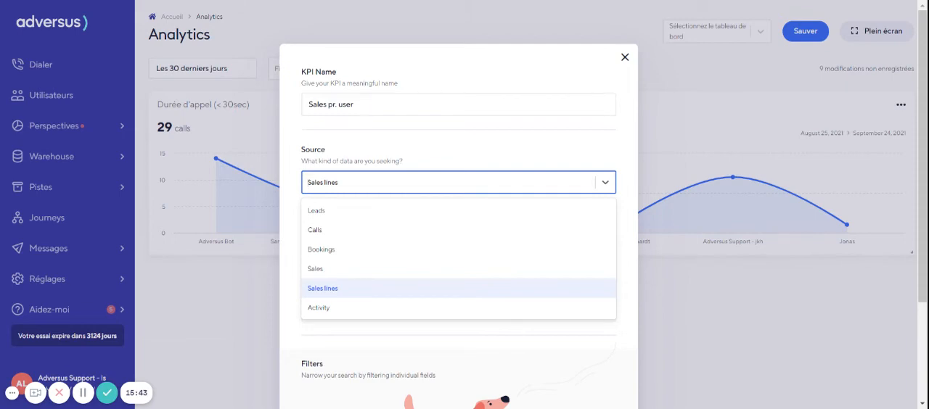
left_click(328, 287)
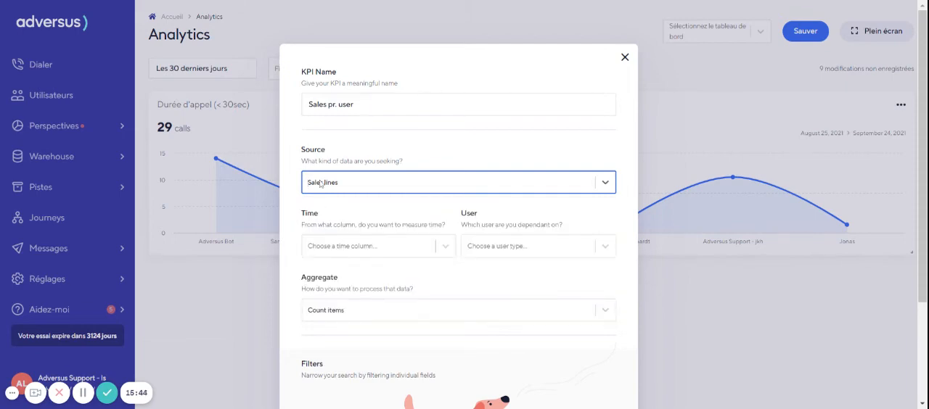
left_click(345, 247)
left_click(337, 274)
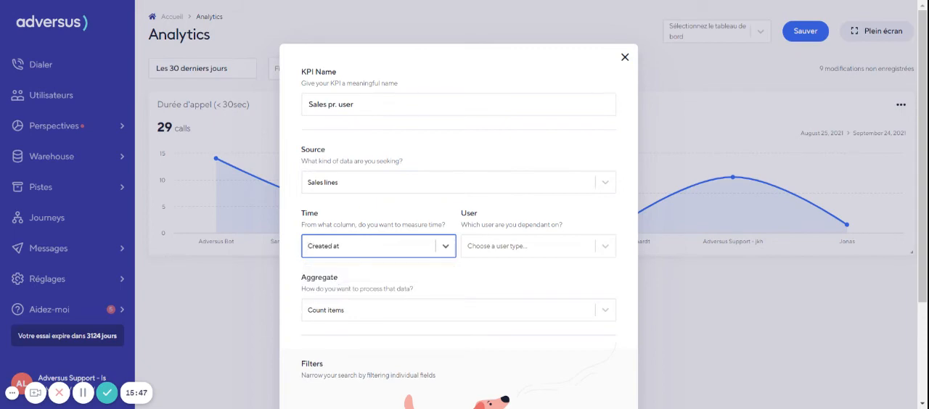
- Set the user type of the "Sales pr. user" KPI to Created by and review its settings
scroll(364, 236, "down", 2)
left_click(501, 186)
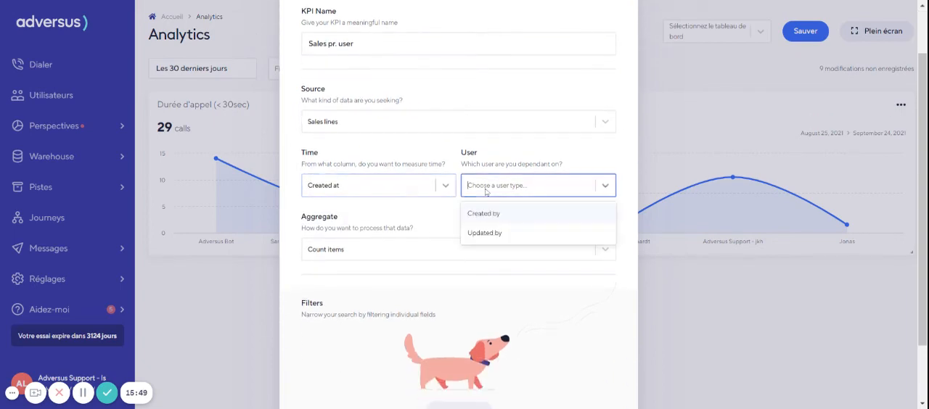
left_click(486, 212)
scroll(361, 220, "down", 2)
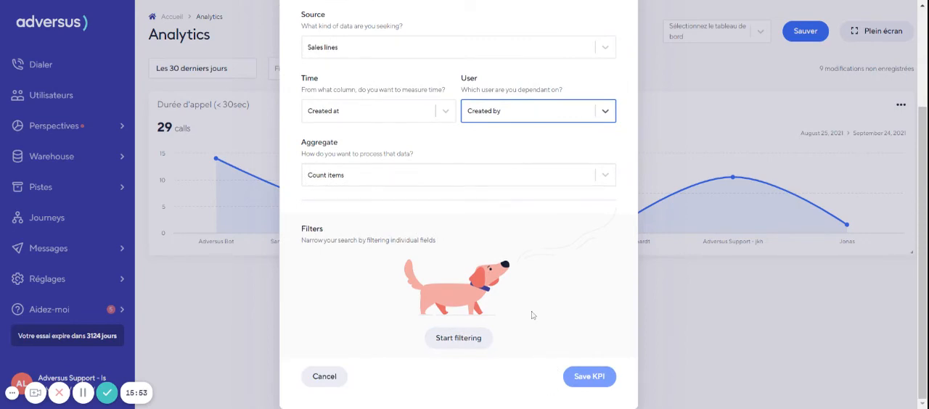
scroll(414, 271, "up", 2)
scroll(428, 203, "up", 2)
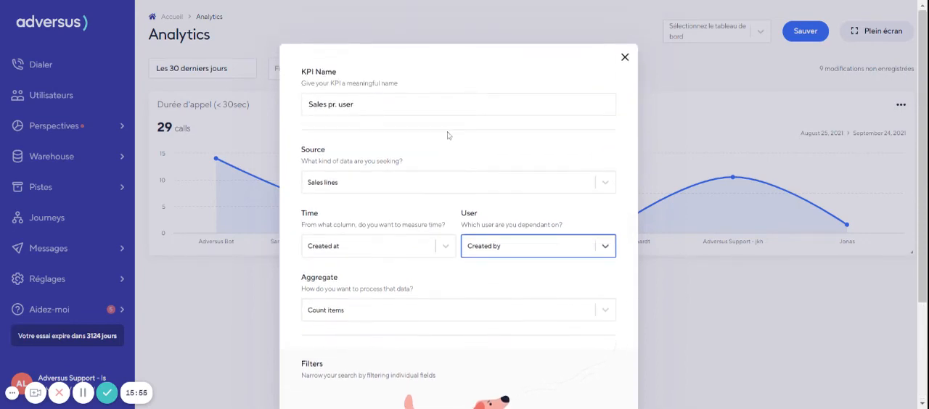
- Leave the KPI settings and select the existing "Sales pr. user" KPI for the new widget
scroll(445, 133, "down", 3)
left_click(321, 375)
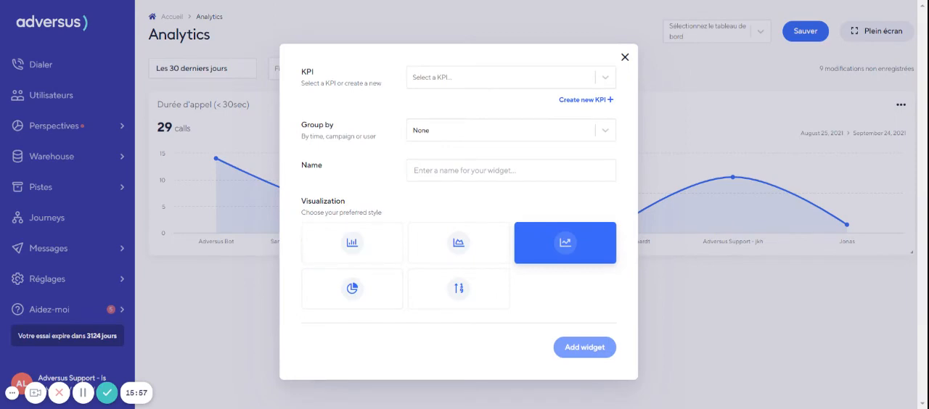
left_click(536, 79)
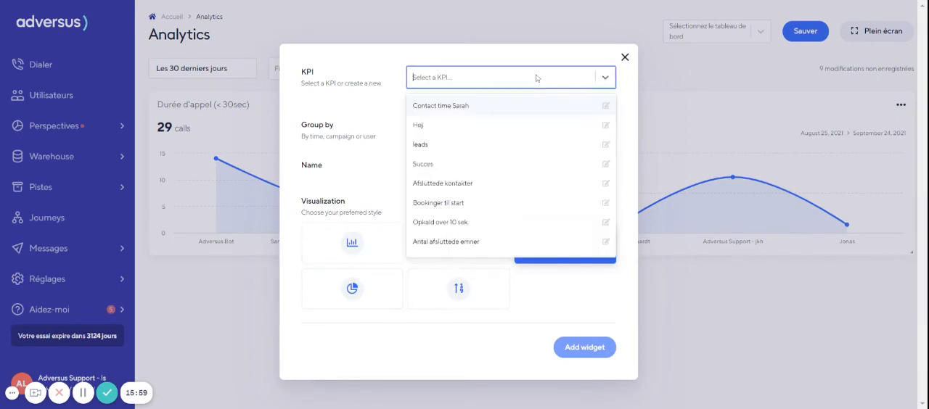
type("sales")
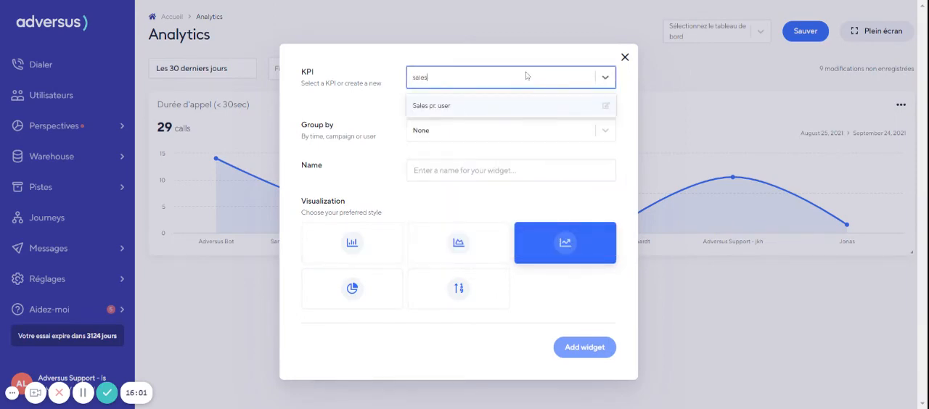
left_click(498, 106)
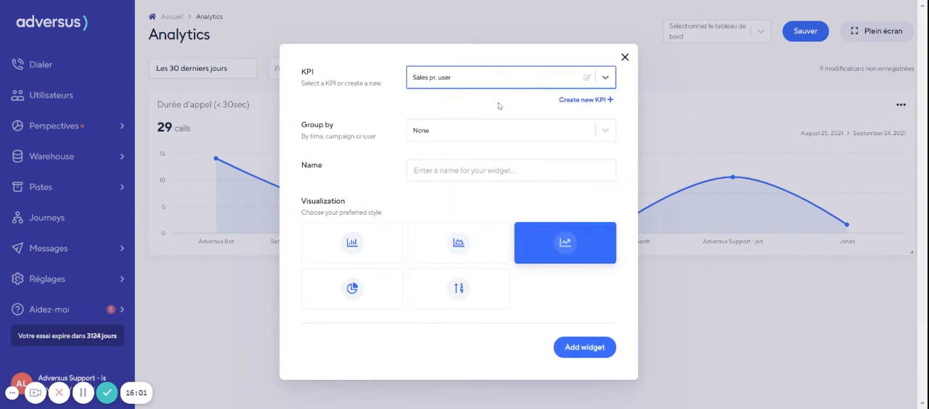
- Group the widget by Users, name it "Sales pr. user", choose the area chart visualization and add it to the dashboard
left_click(430, 131)
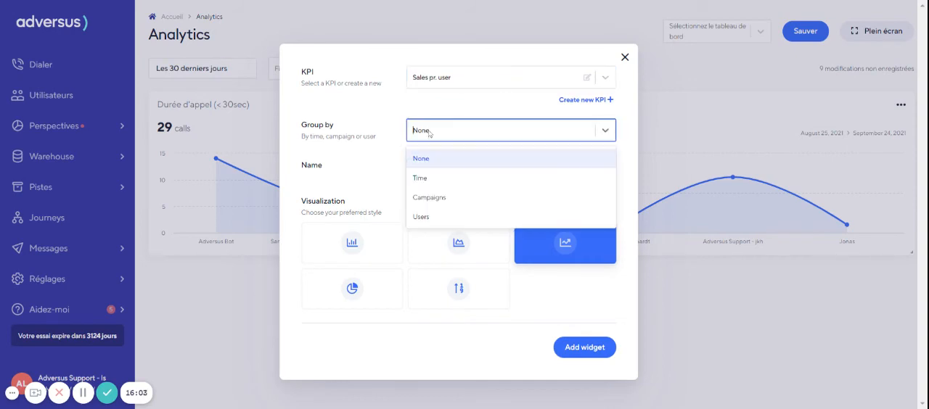
left_click(432, 217)
left_click(436, 171)
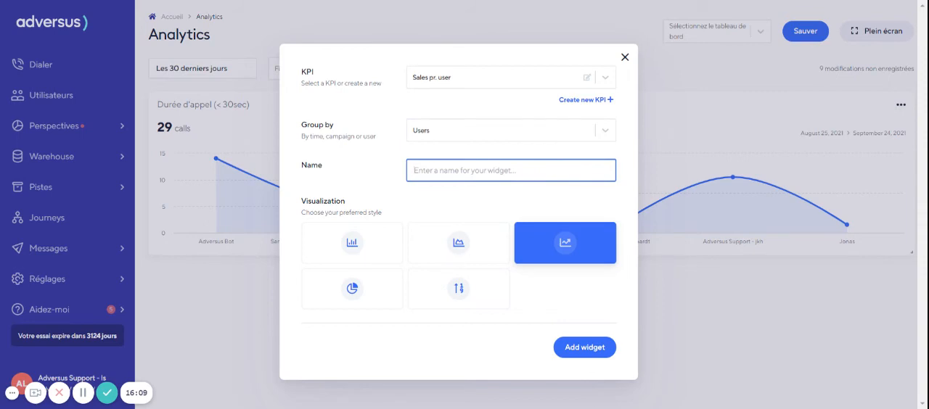
type("Sales pr. user")
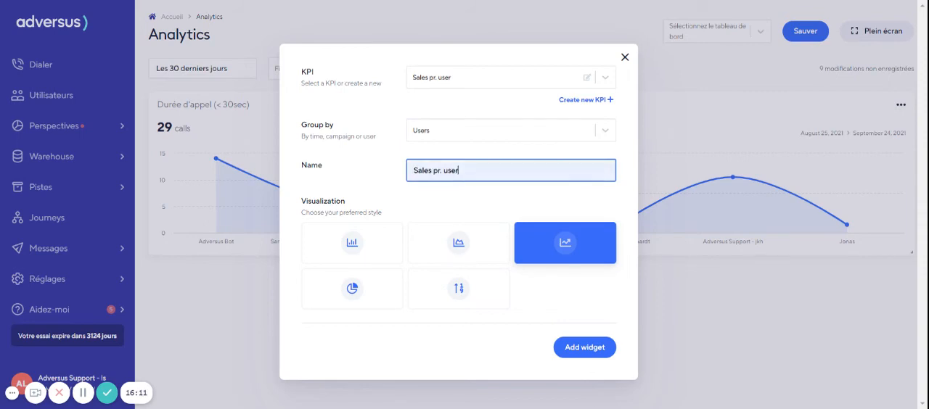
left_click(417, 243)
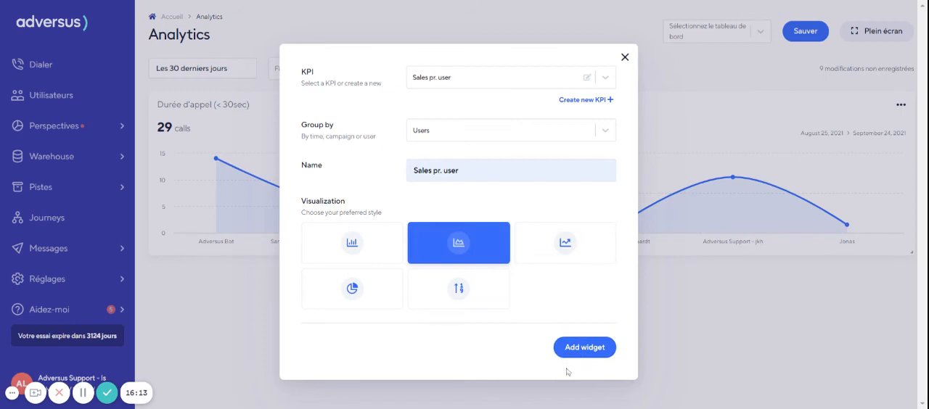
left_click(574, 349)
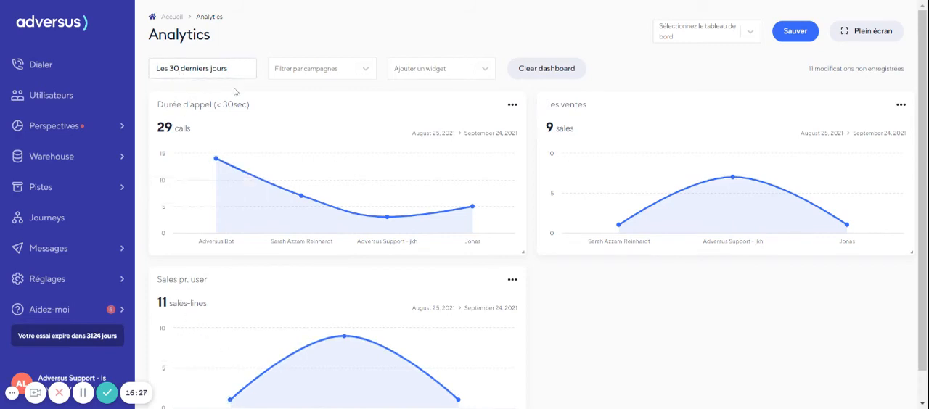
- Save the three-widget analytics layout as a new dashboard named "Dashboard 1"
scroll(561, 211, "down", 1)
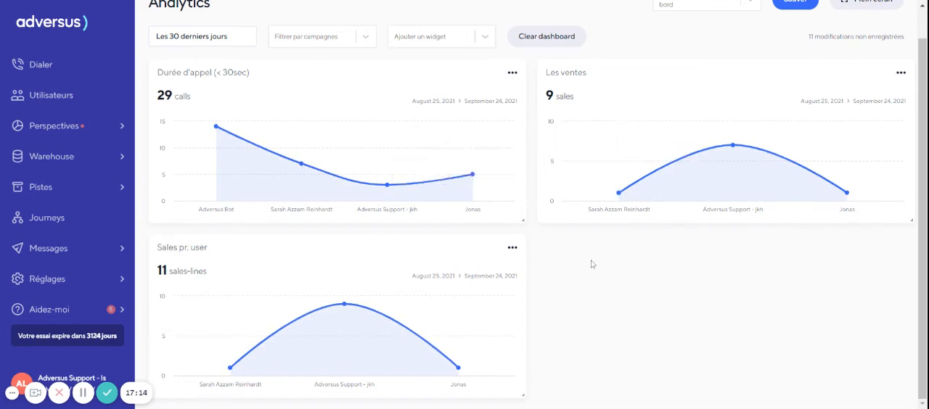
scroll(601, 114, "up", 1)
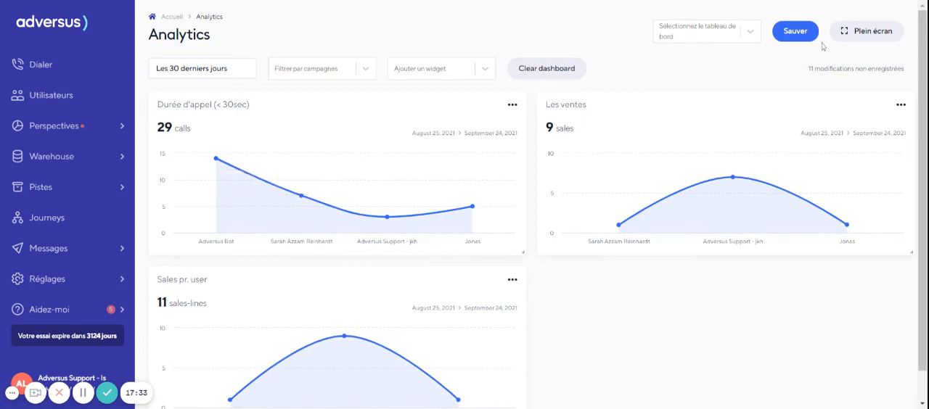
left_click(793, 34)
left_click(447, 199)
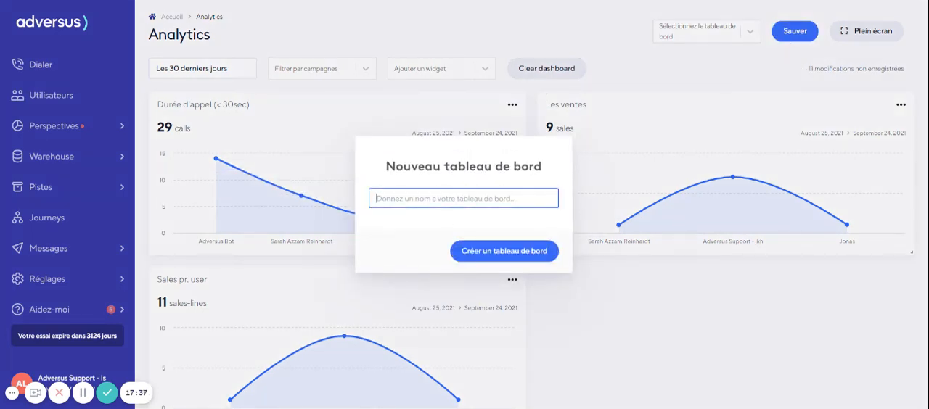
type("Dashboard 1")
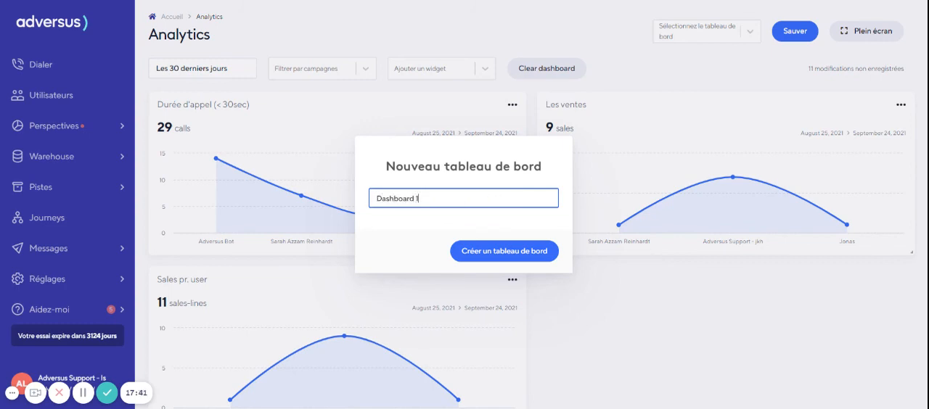
left_click(498, 250)
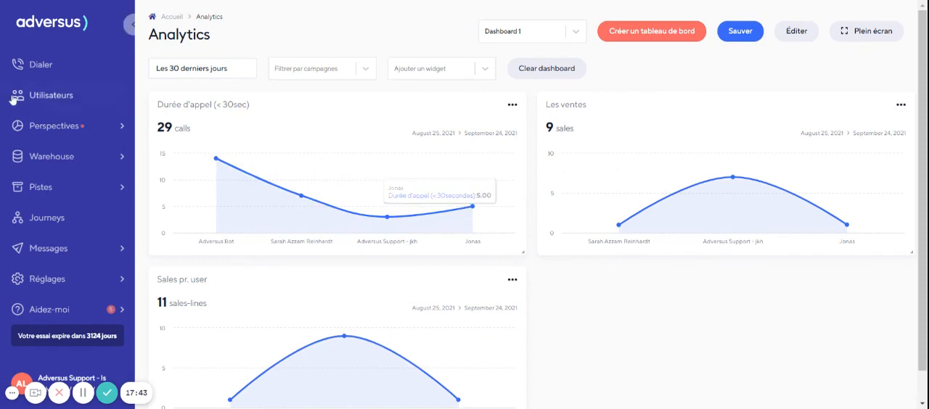
- Open the Rapports page and turn on Analytics mode
left_click(36, 126)
left_click(46, 155)
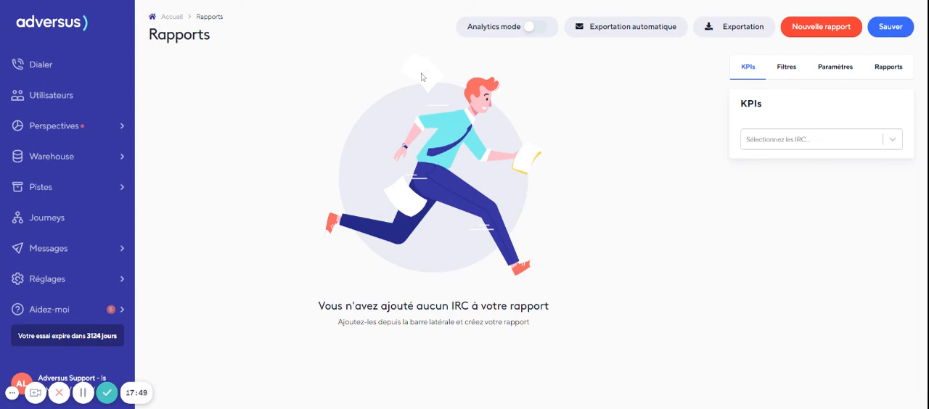
left_click(537, 27)
- Add the custom KPI "Sales pr. user" to the report
left_click(810, 138)
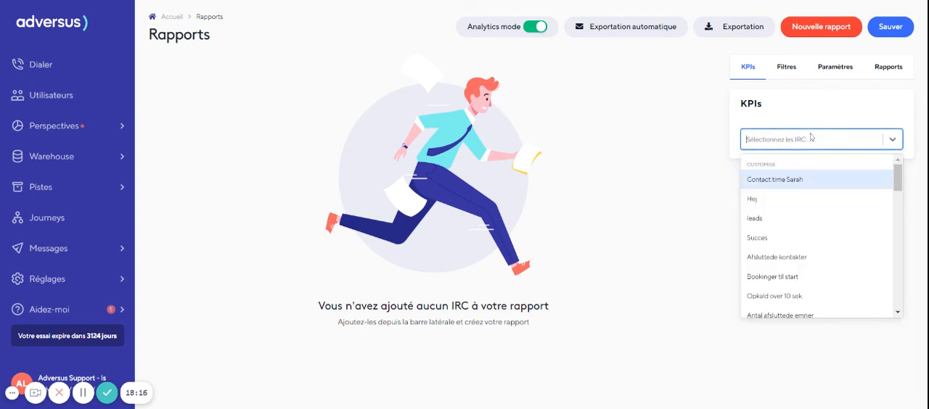
type("sa")
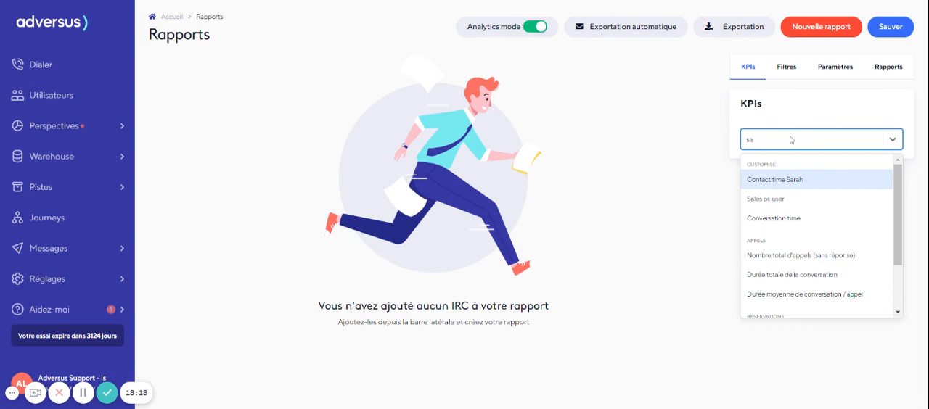
left_click(800, 199)
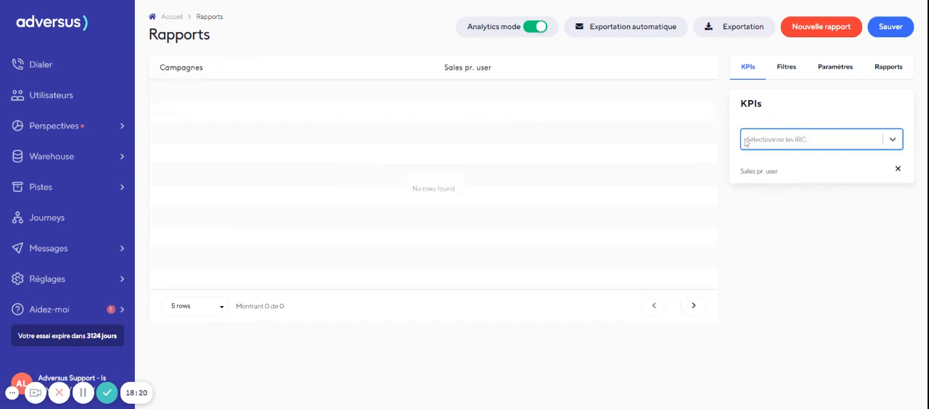
- In the report filters, keep Campagnes as the group and set the sub-group to Utilisateurs
left_click(781, 72)
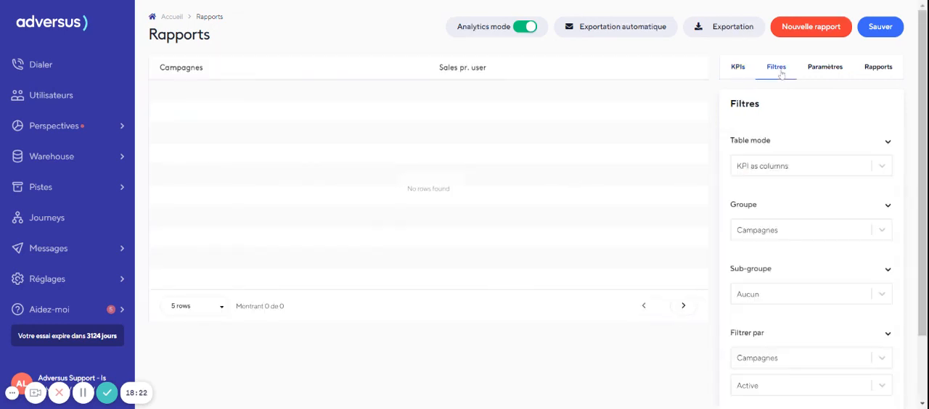
left_click(765, 238)
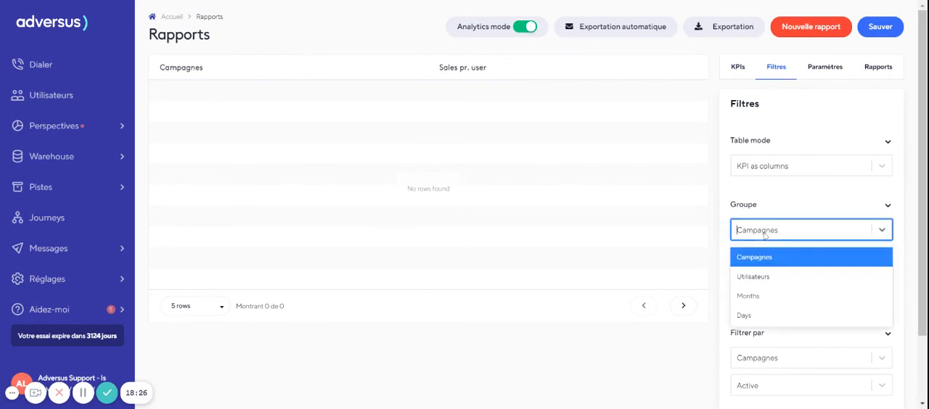
left_click(766, 236)
scroll(773, 286, "down", 1)
left_click(751, 217)
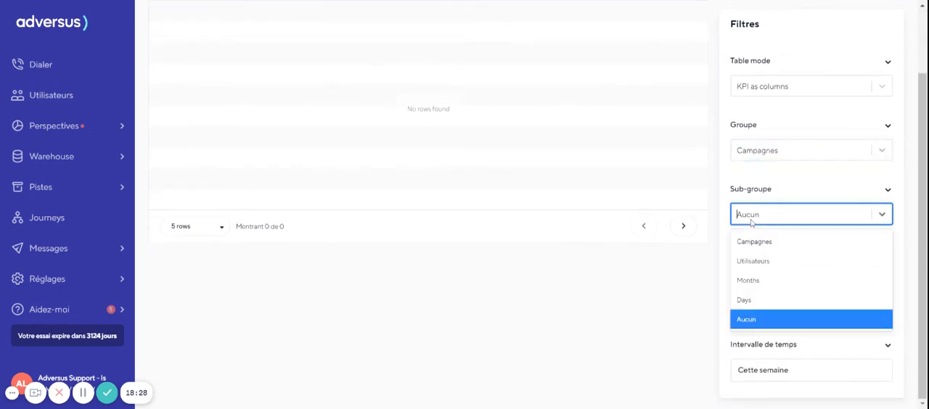
left_click(768, 260)
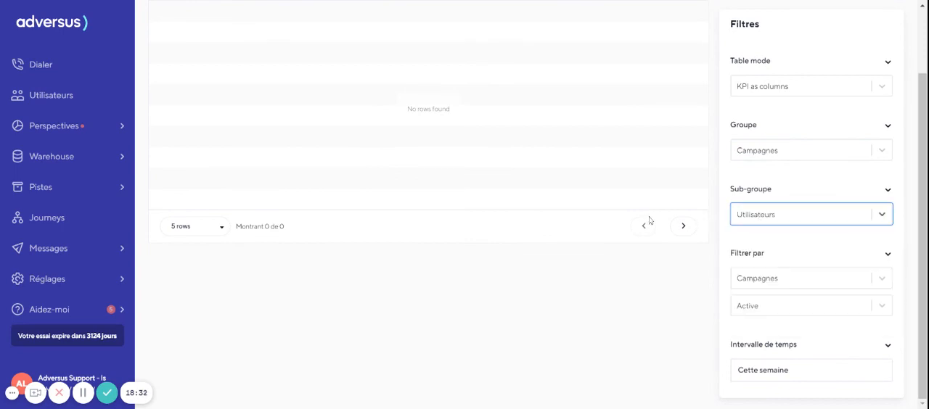
scroll(650, 219, "up", 1)
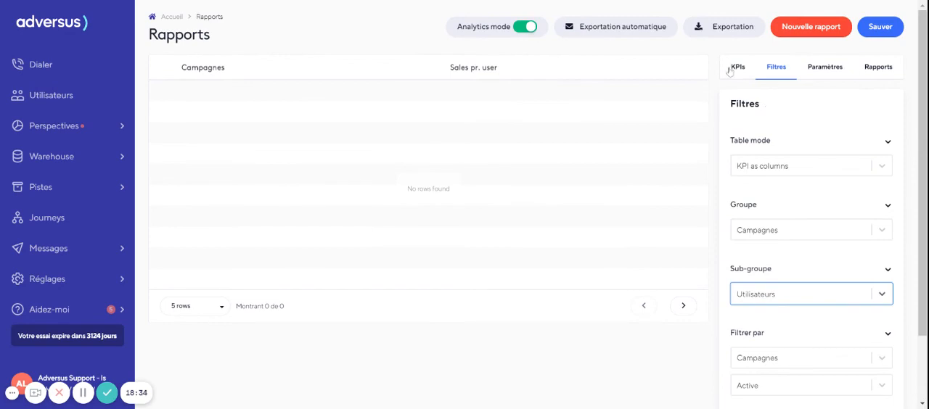
left_click(762, 241)
left_click(758, 254)
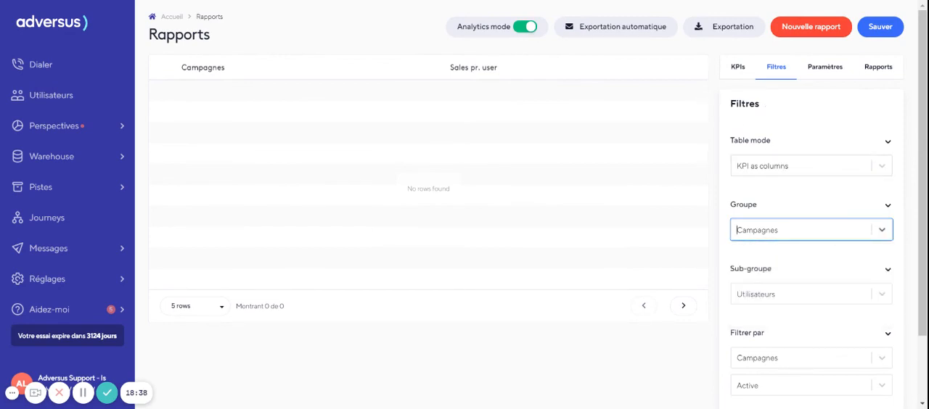
- Set the report's time interval filter to "All dates"
left_click(739, 70)
left_click(774, 74)
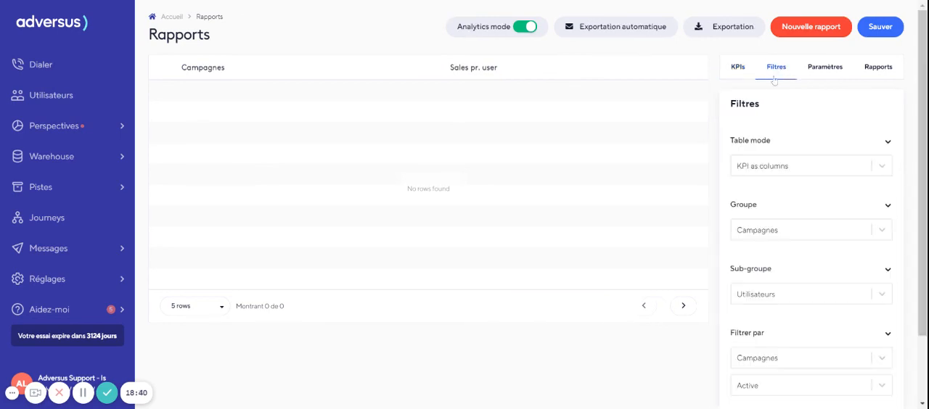
scroll(754, 159, "down", 1)
scroll(754, 159, "down", 3)
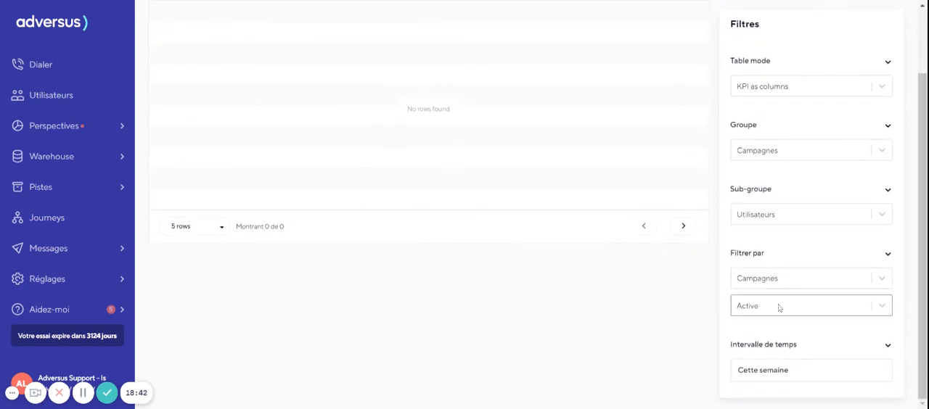
left_click(769, 370)
scroll(755, 374, "down", 5)
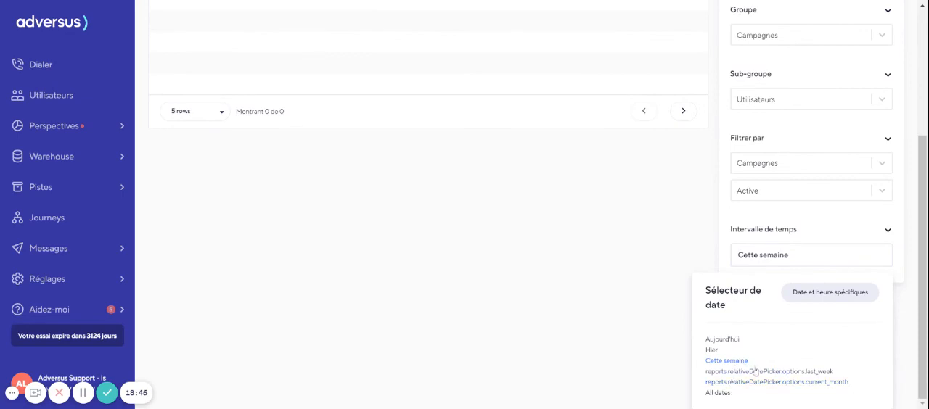
left_click(726, 398)
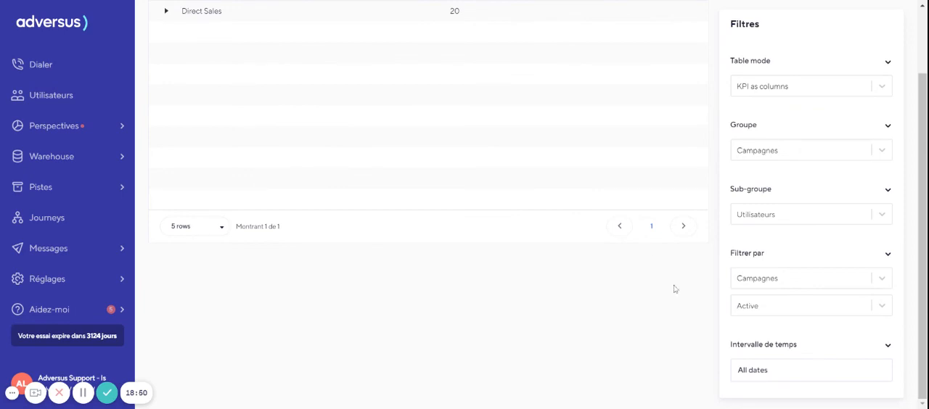
- Examine the "Sales pr. user" value for the Direct Sales campaign together with the report's filter settings
scroll(617, 247, "up", 3)
left_click_drag(449, 91, 472, 92)
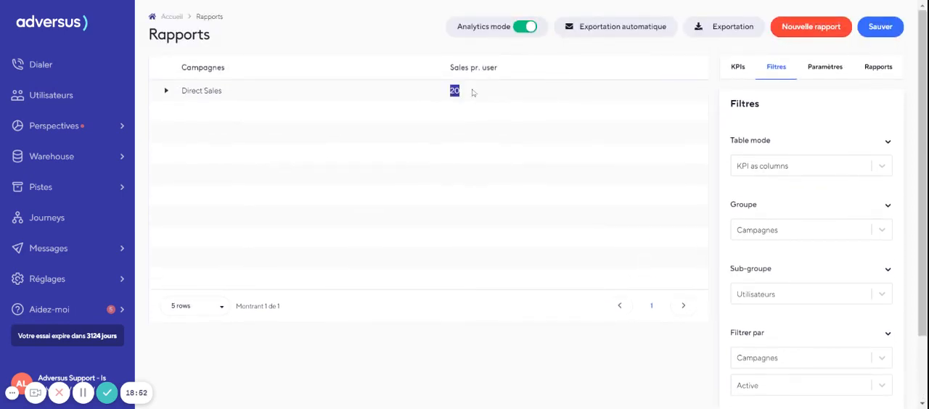
left_click(472, 92)
left_click_drag(470, 95, 441, 102)
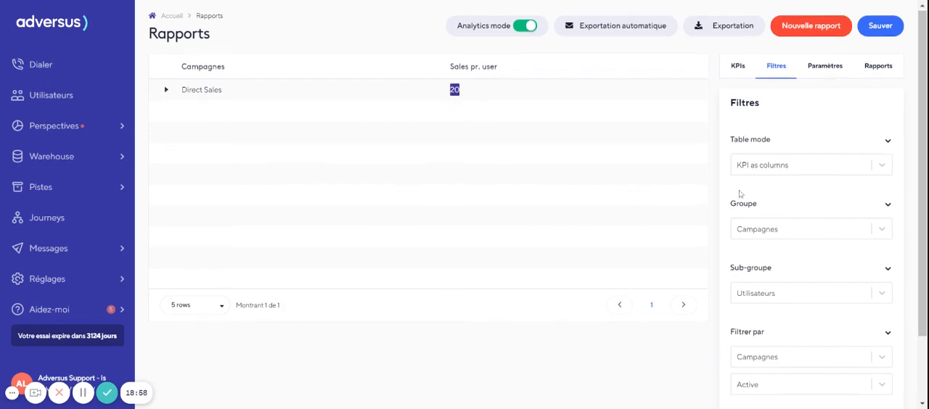
scroll(739, 222, "down", 1)
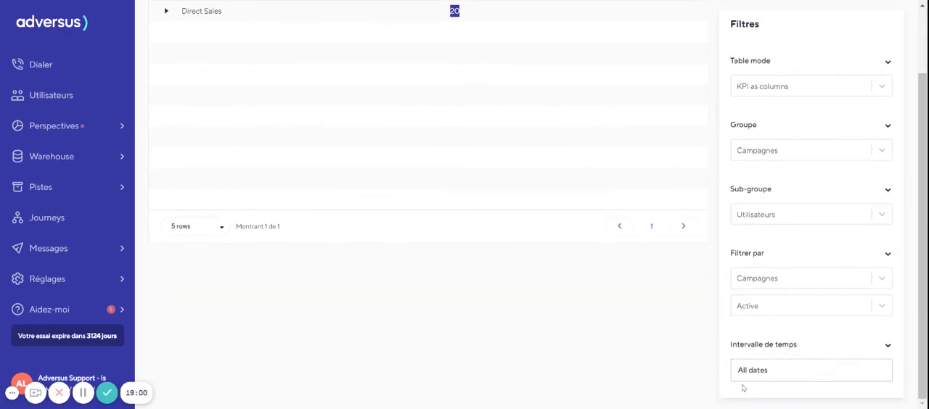
scroll(360, 108, "up", 1)
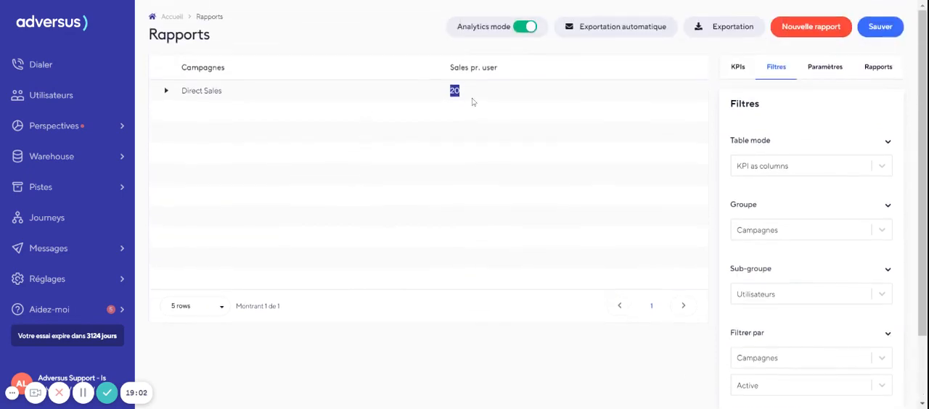
left_click(471, 98)
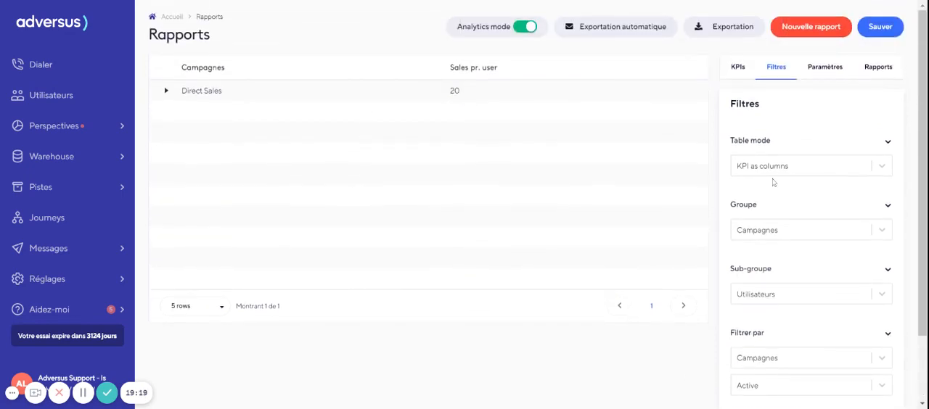